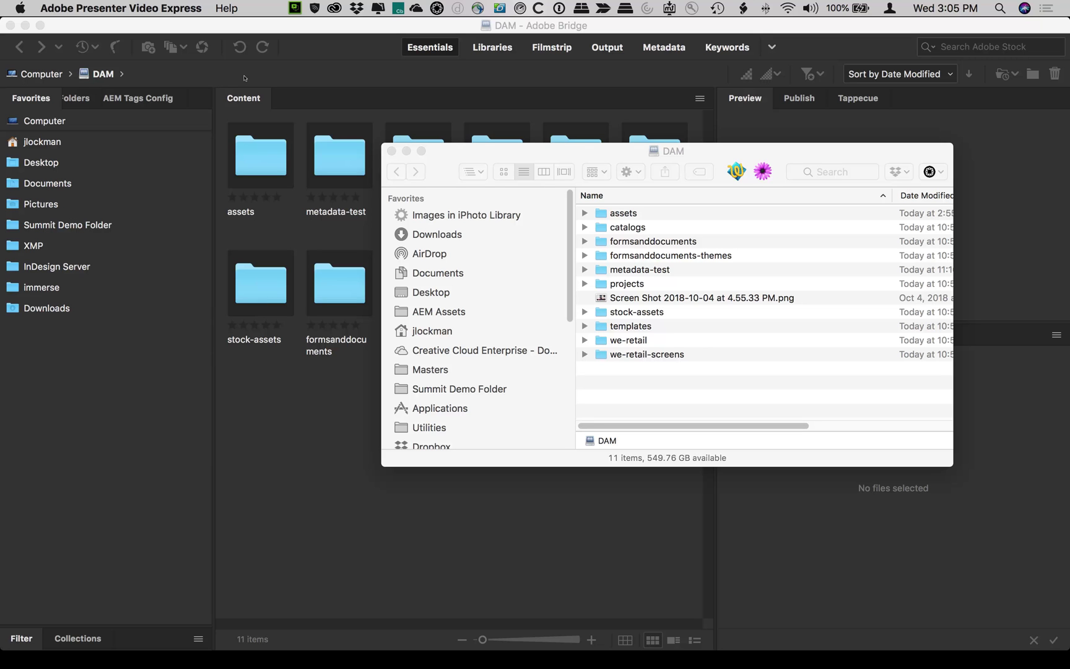
Browse the mounted DAM volume in Finder to the folder we-retail/en/experiences/arctic-surfing-in-lofoten
{"action": "left_click", "coordinate": [437, 8]}
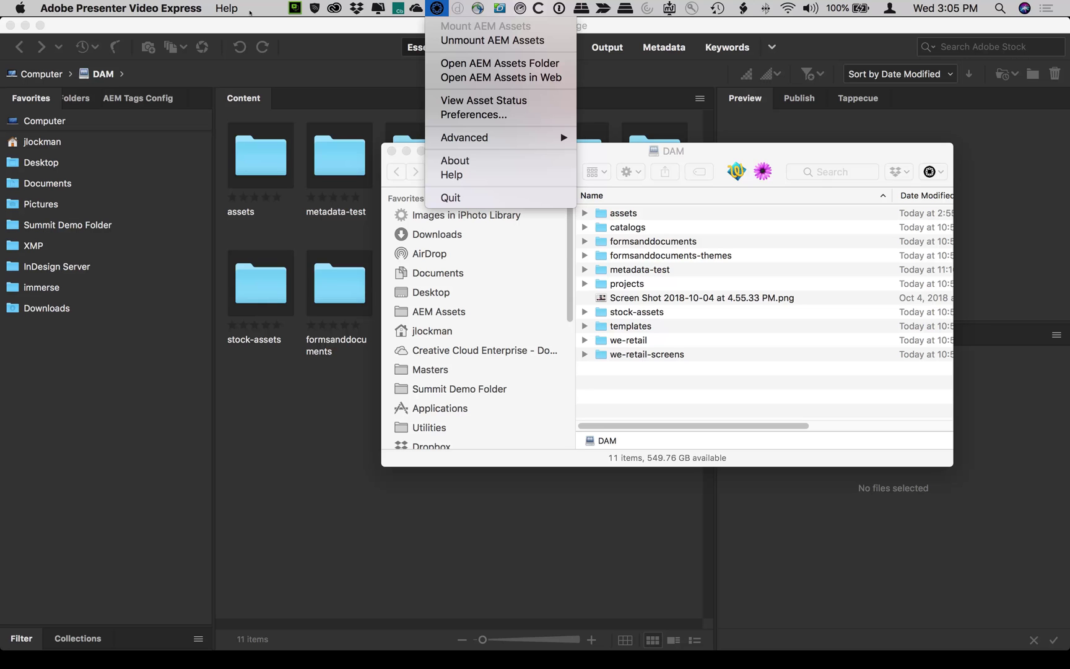
{"action": "left_click", "coordinate": [370, 76]}
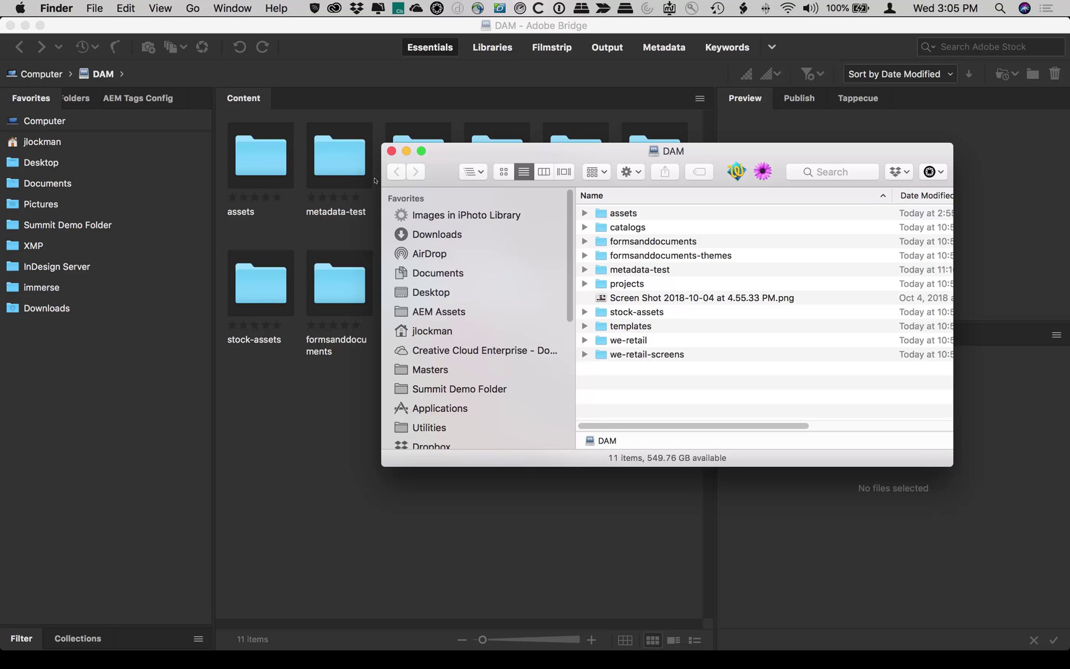
{"action": "type", "text": "we"}
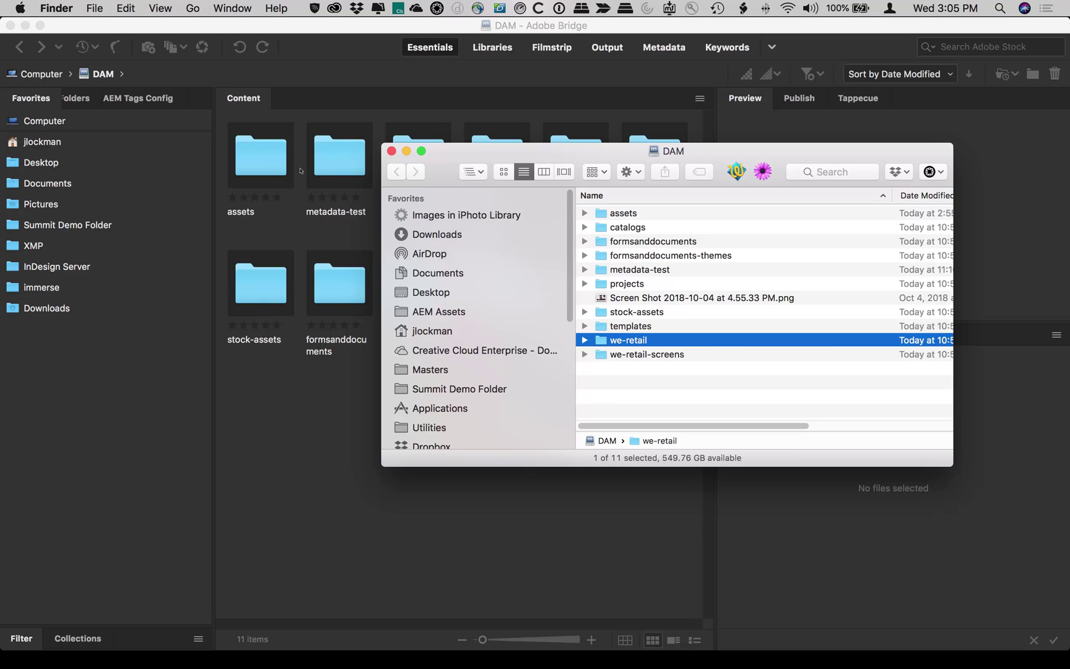
{"action": "key", "text": "super+Down"}
{"action": "type", "text": "en"}
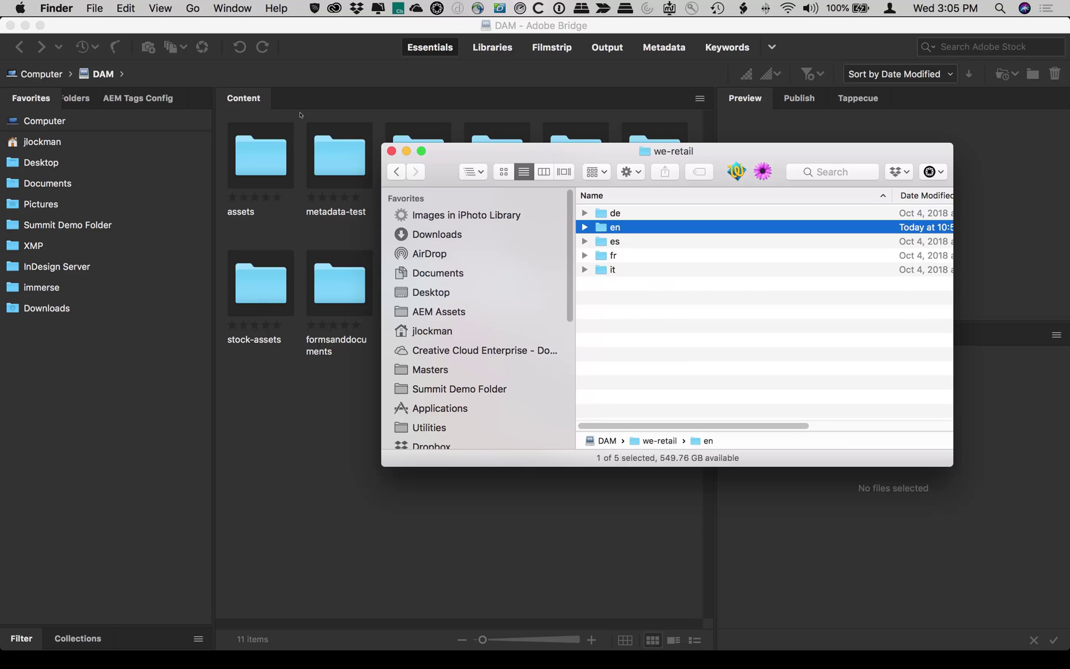
{"action": "key", "text": "super+Down"}
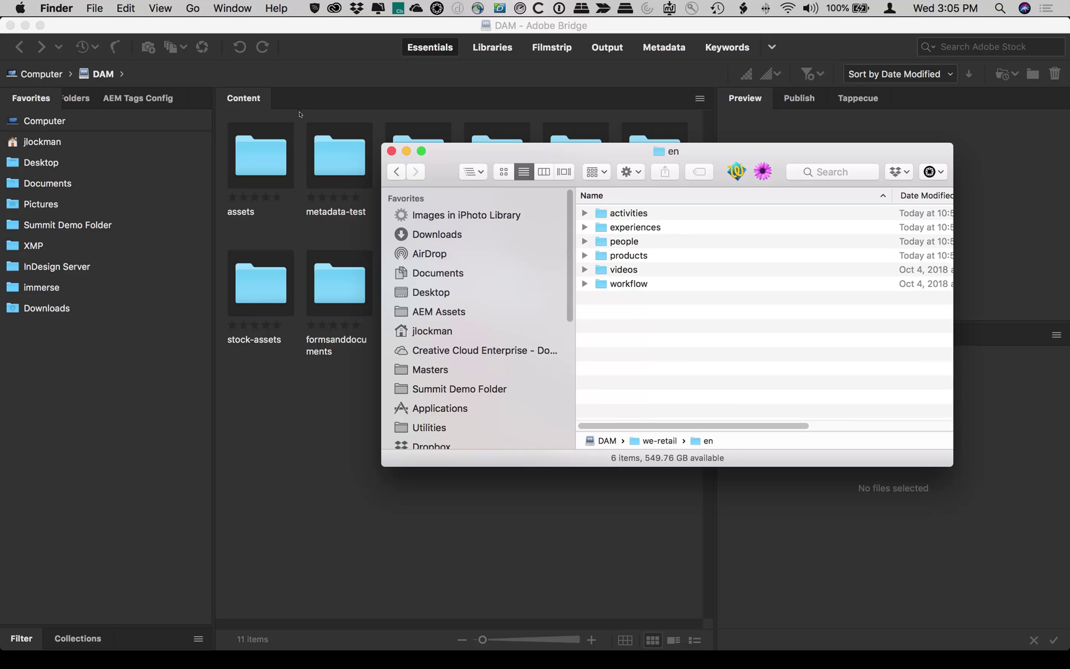
{"action": "type", "text": "ex"}
{"action": "key", "text": "super+Down"}
{"action": "type", "text": "ar"}
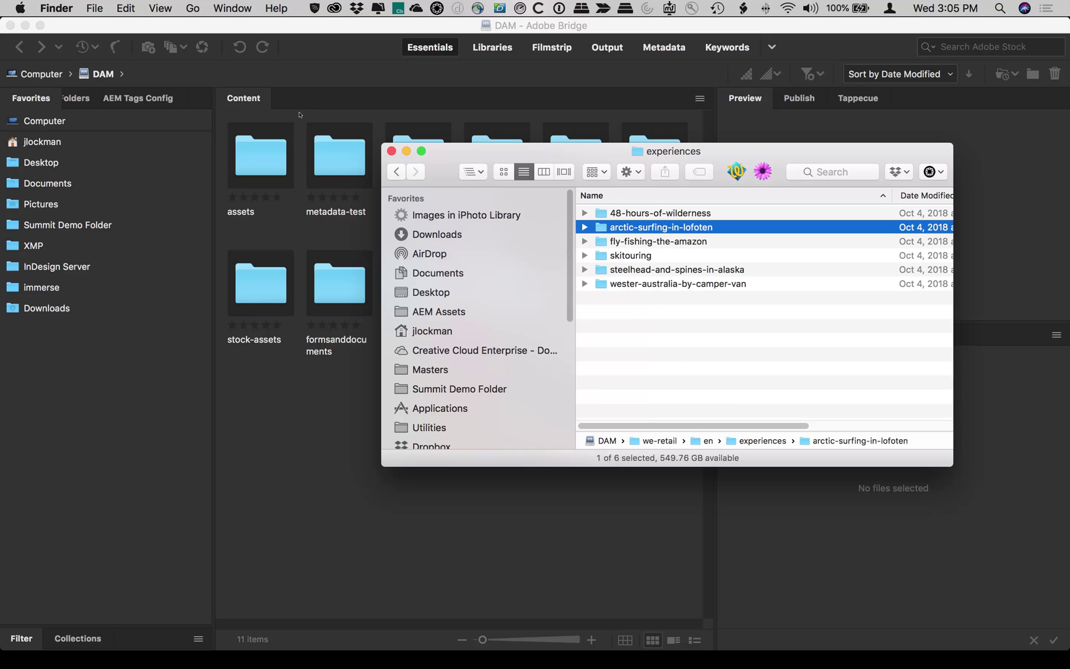
{"action": "key", "text": "super+Down"}
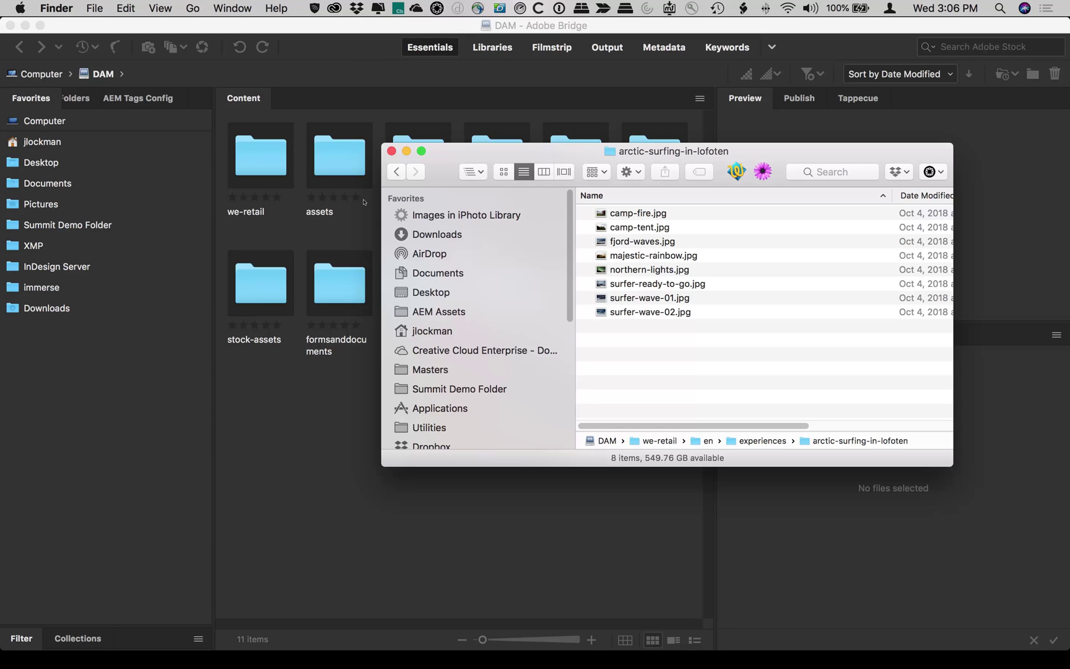
Show the folder's path hierarchy up to the DAM volume, and switch to Adobe Bridge
{"action": "left_click", "coordinate": [476, 171]}
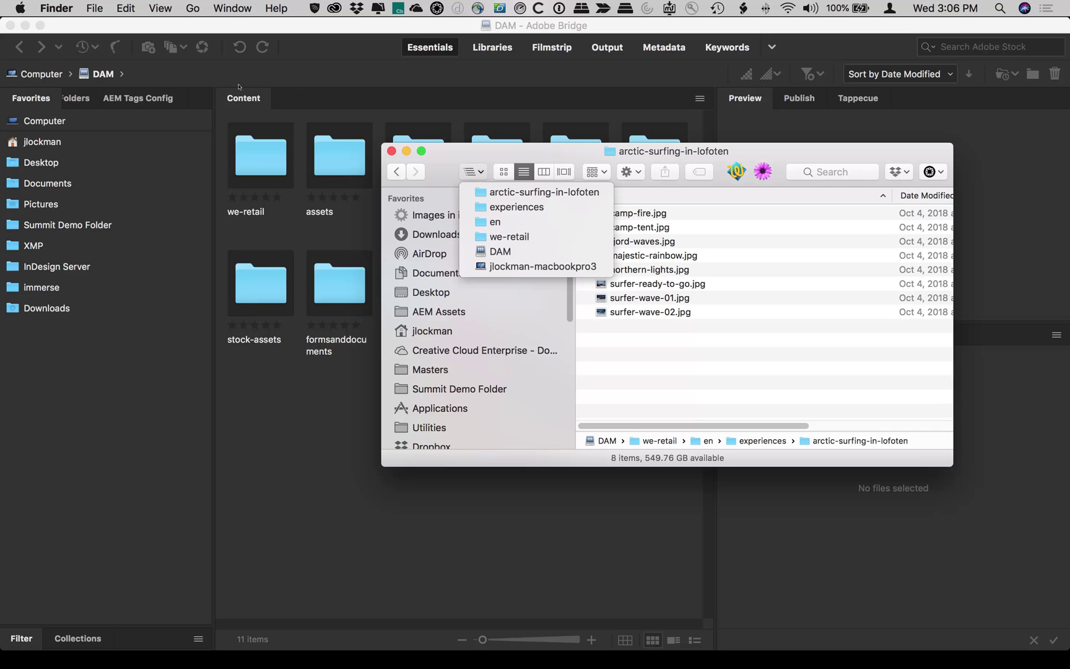
{"action": "left_click", "coordinate": [500, 251]}
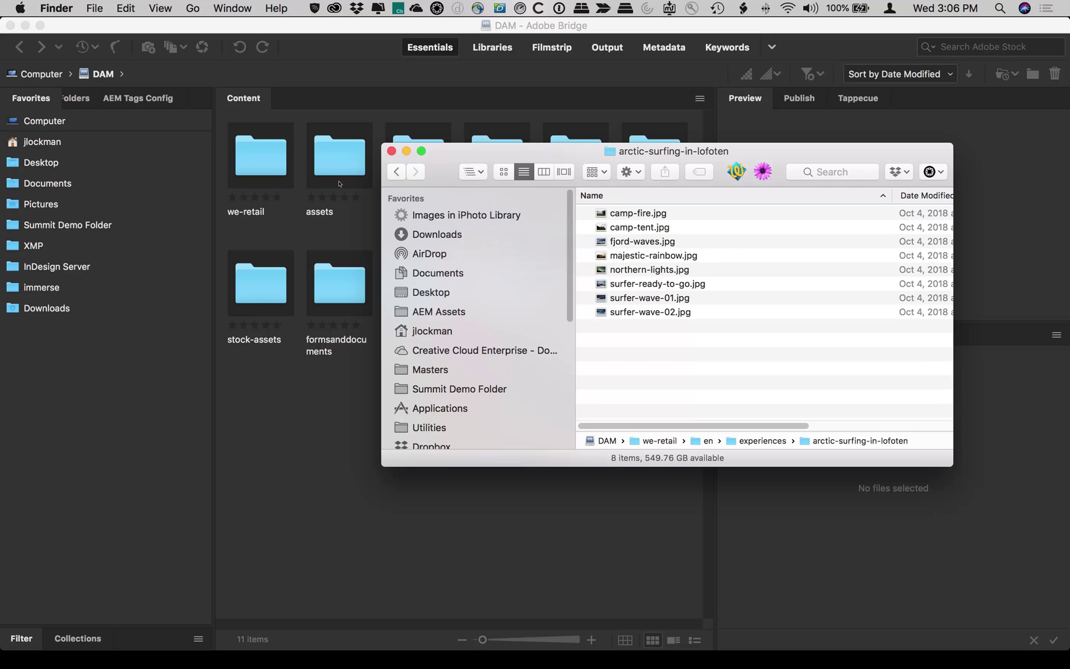
{"action": "left_click", "coordinate": [297, 409]}
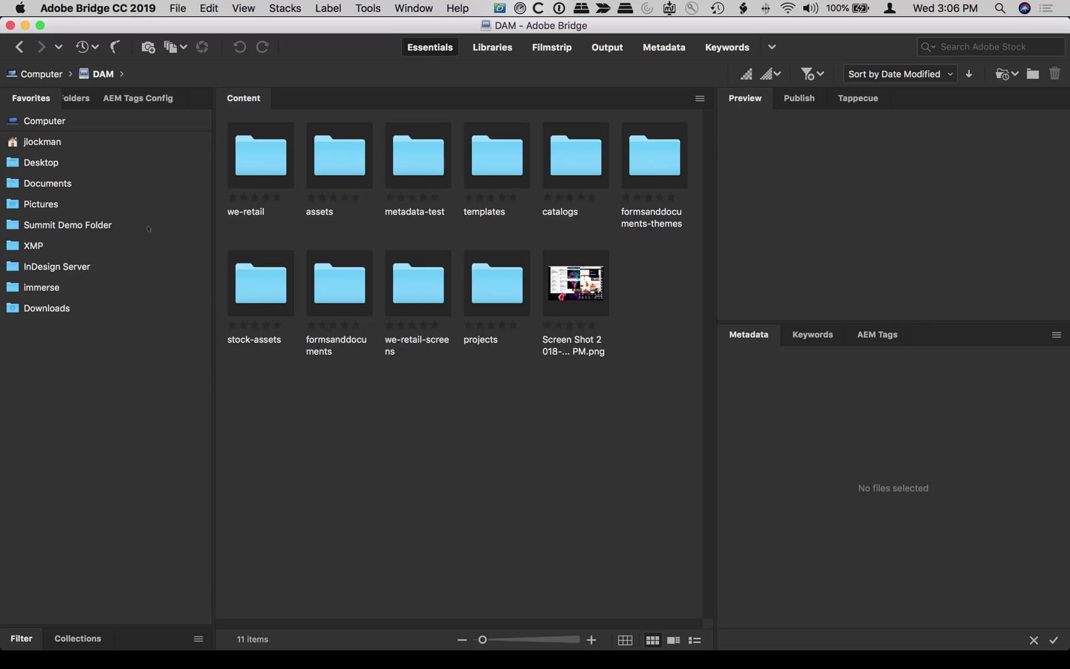
Switch to Safari and go up to the top-level Assets folder in Adobe Experience Manager
{"action": "key", "text": "super+Tab"}
{"action": "key", "text": "super+Tab"}
{"action": "key", "text": "super+Tab"}
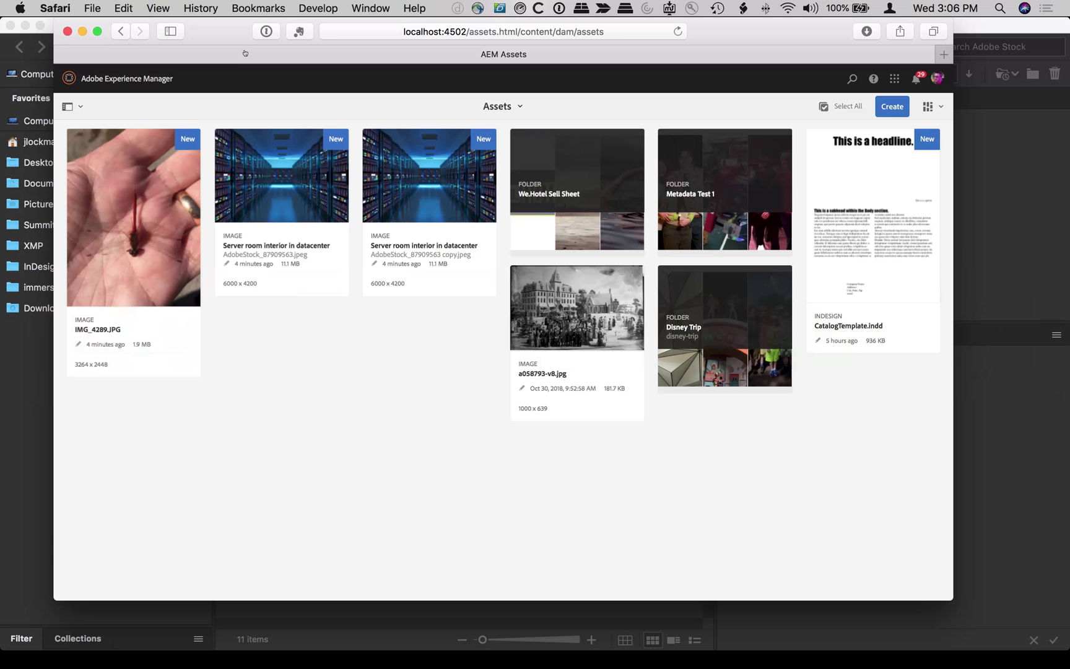
{"action": "left_click", "coordinate": [490, 107]}
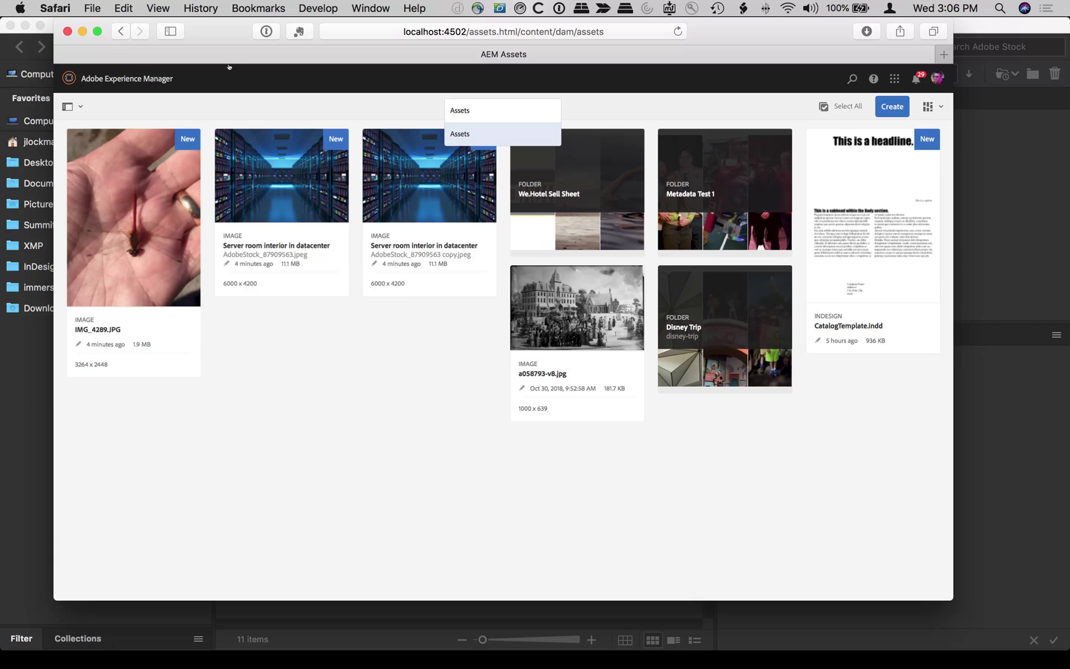
{"action": "left_click", "coordinate": [459, 134]}
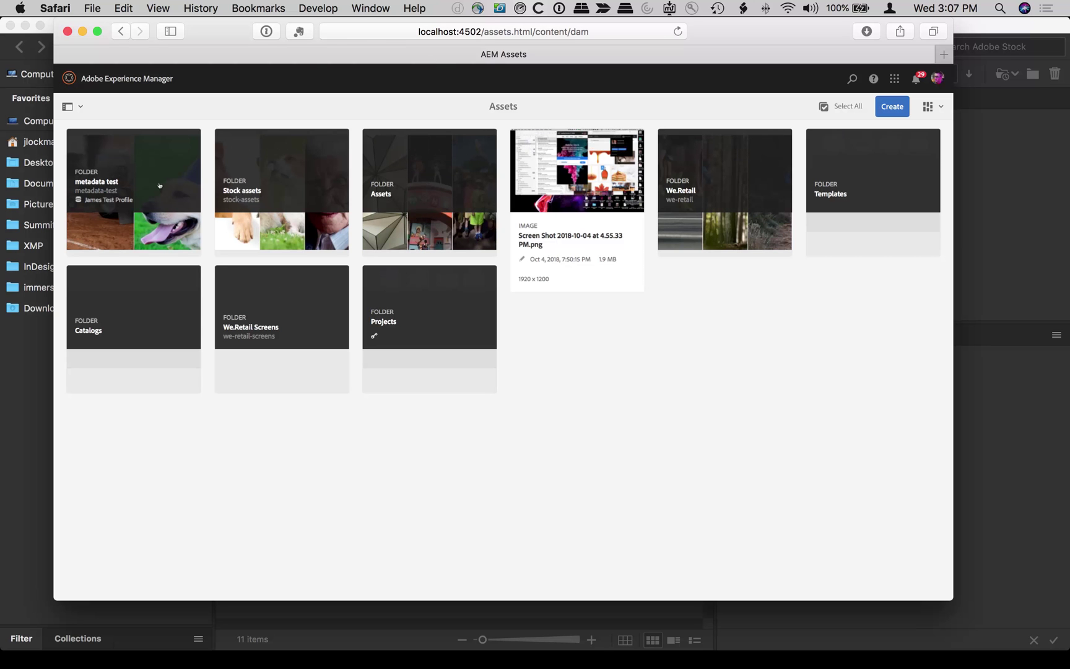
Move the browser window down out of the way, return to Adobe Bridge and open the DAM's assets folder
{"action": "left_click_drag", "start_coordinate": [366, 15], "coordinate": [360, 252]}
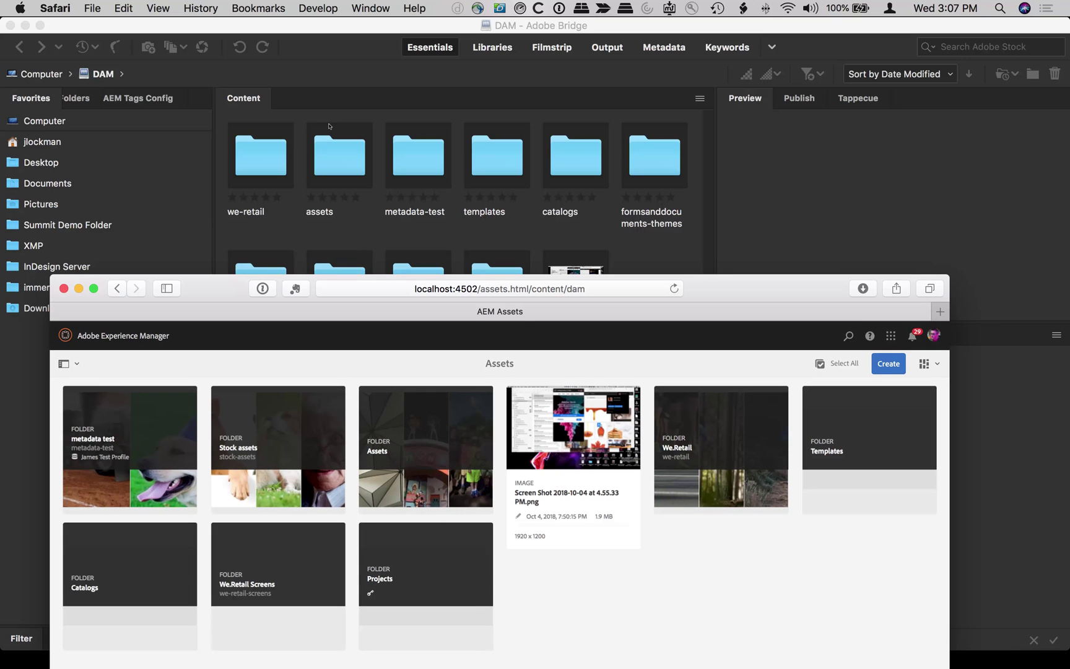
{"action": "left_click", "coordinate": [329, 126]}
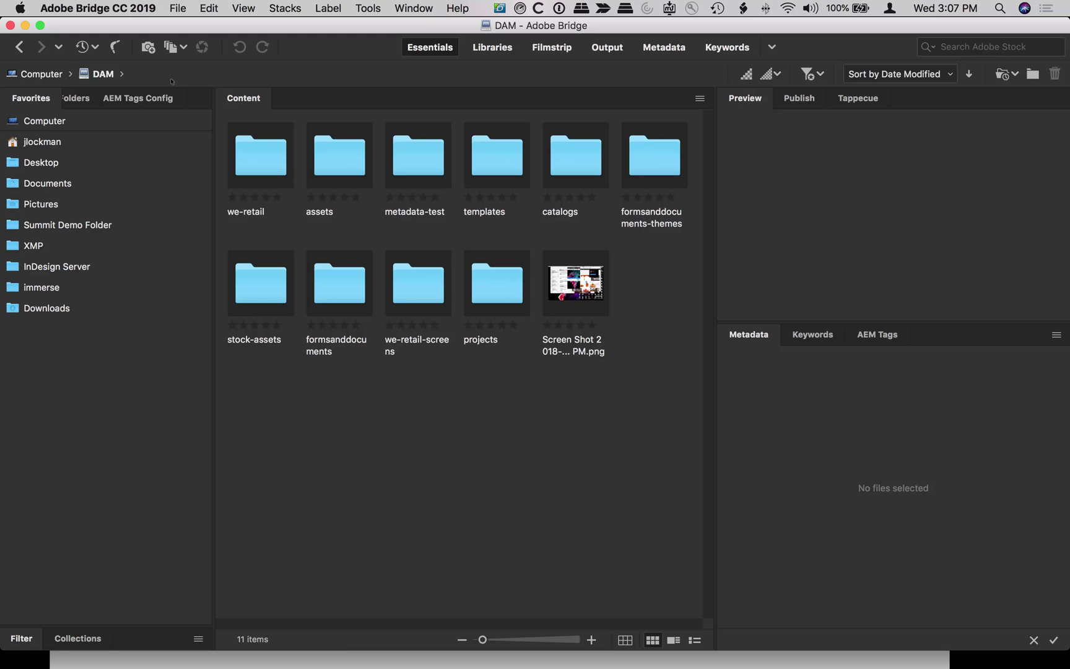
{"action": "double_click", "coordinate": [339, 154]}
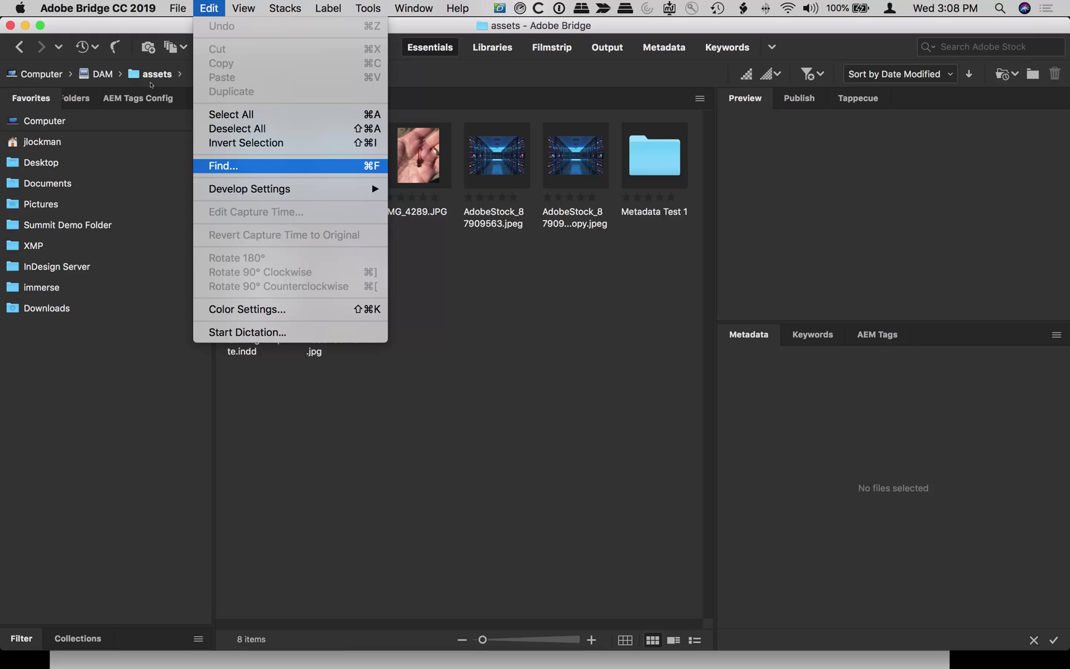
Start a Find in the assets folder and set its criterion to Filename
{"action": "key", "text": "Return"}
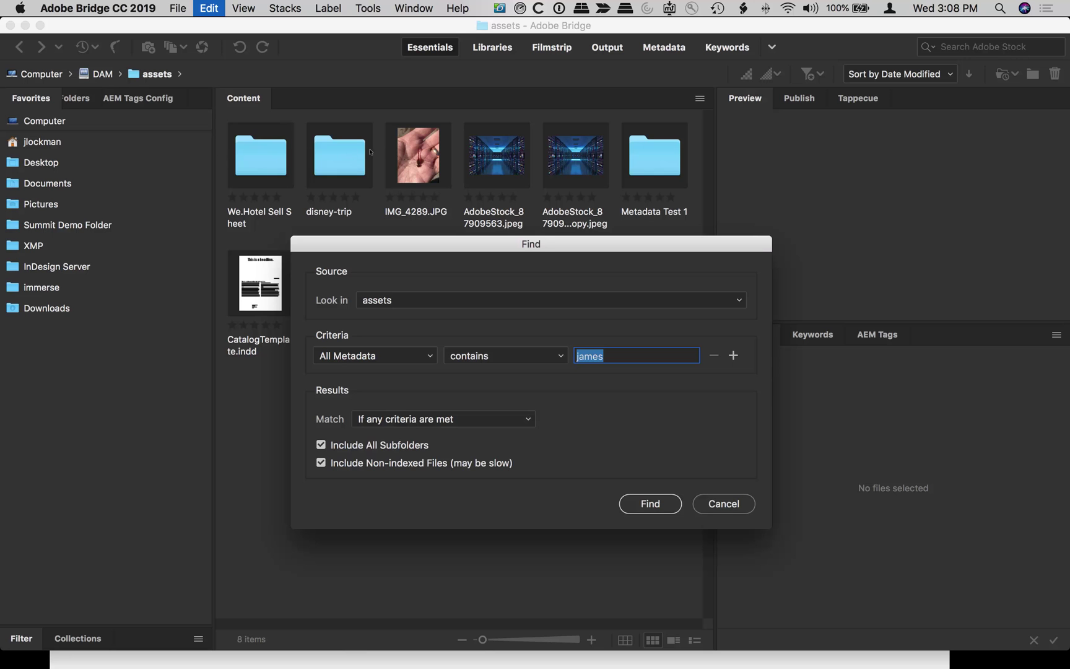
{"action": "left_click", "coordinate": [739, 301]}
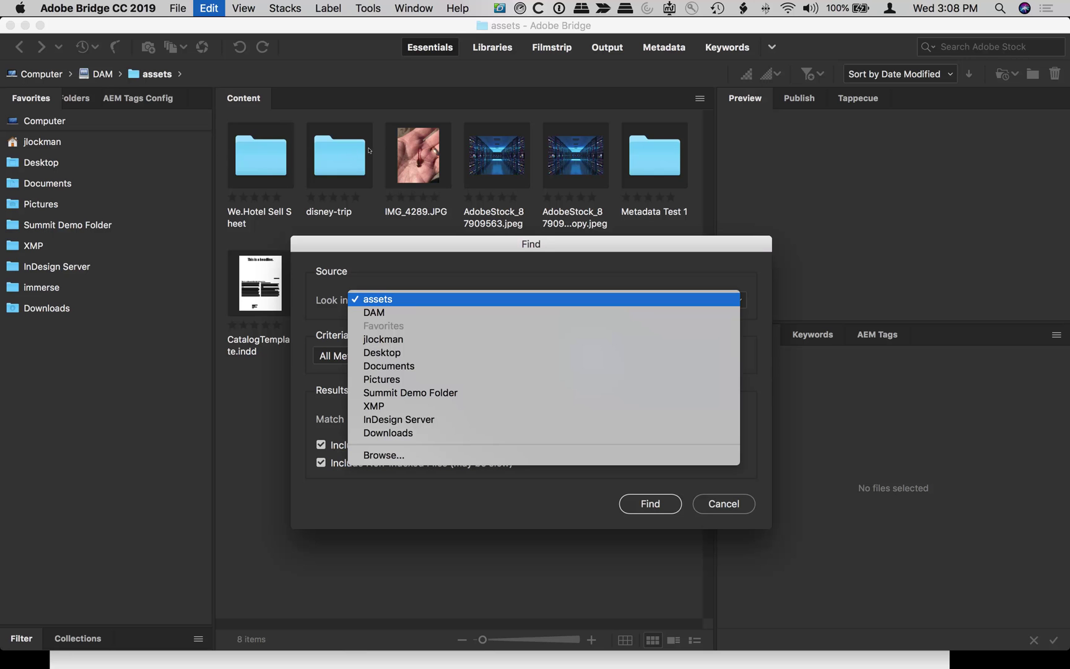
{"action": "left_click", "coordinate": [284, 133]}
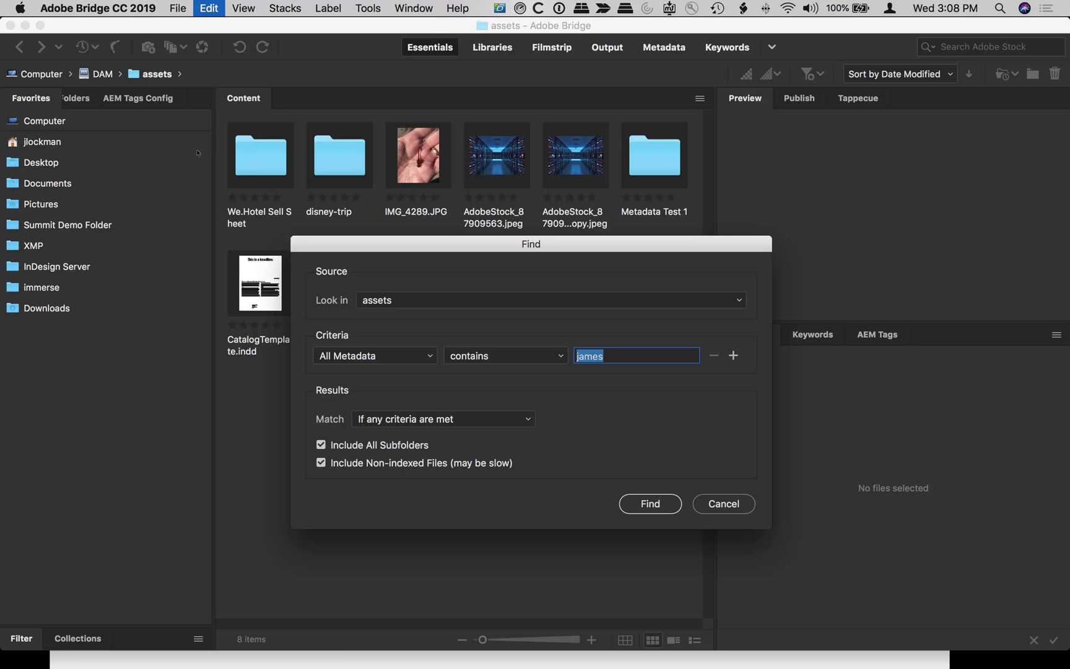
{"action": "left_click", "coordinate": [375, 355]}
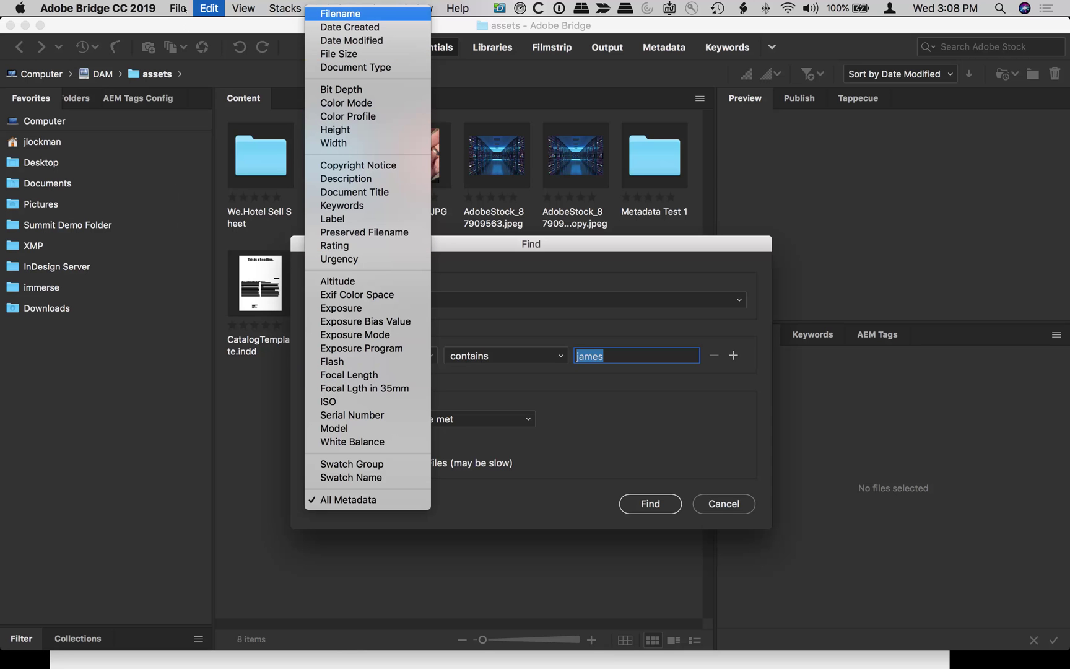
{"action": "left_click", "coordinate": [337, 14]}
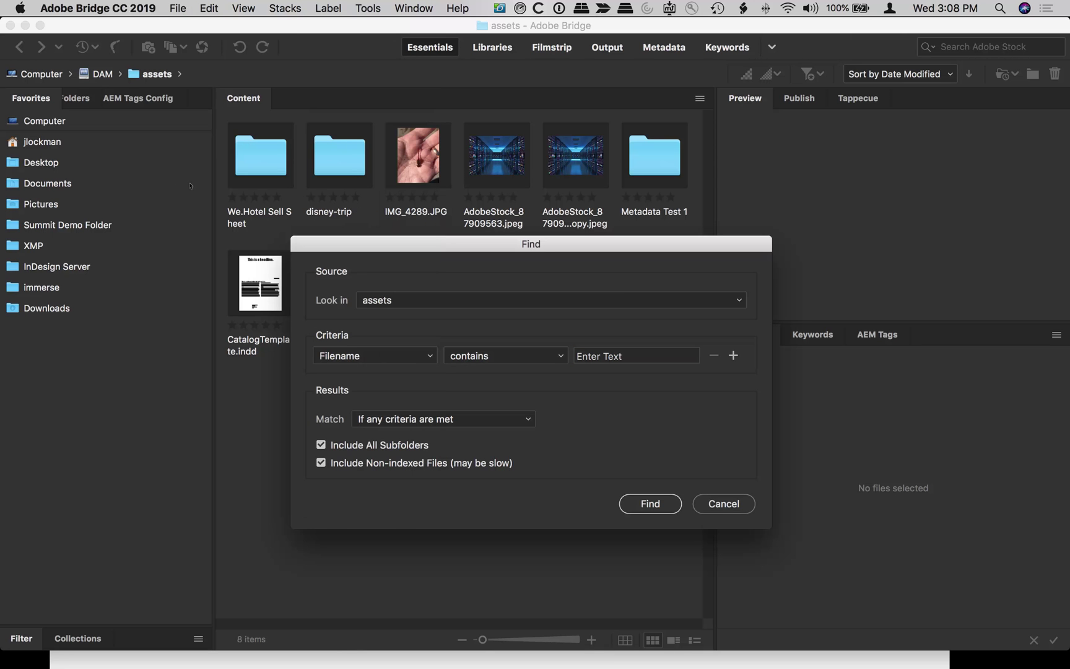
{"action": "left_click", "coordinate": [733, 355]}
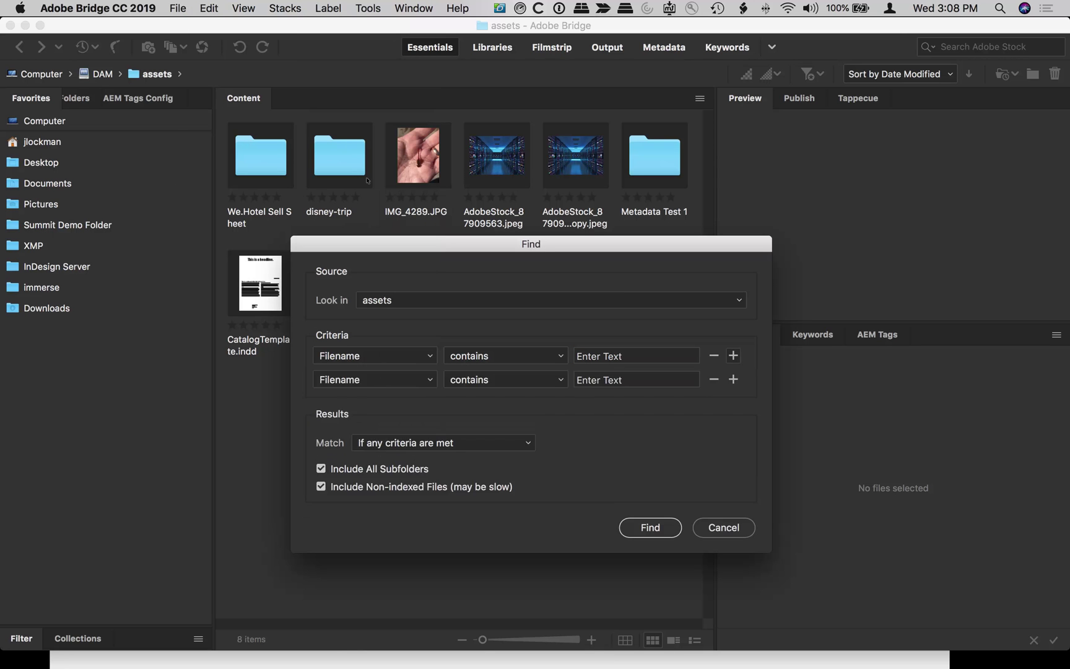
{"action": "left_click", "coordinate": [414, 384]}
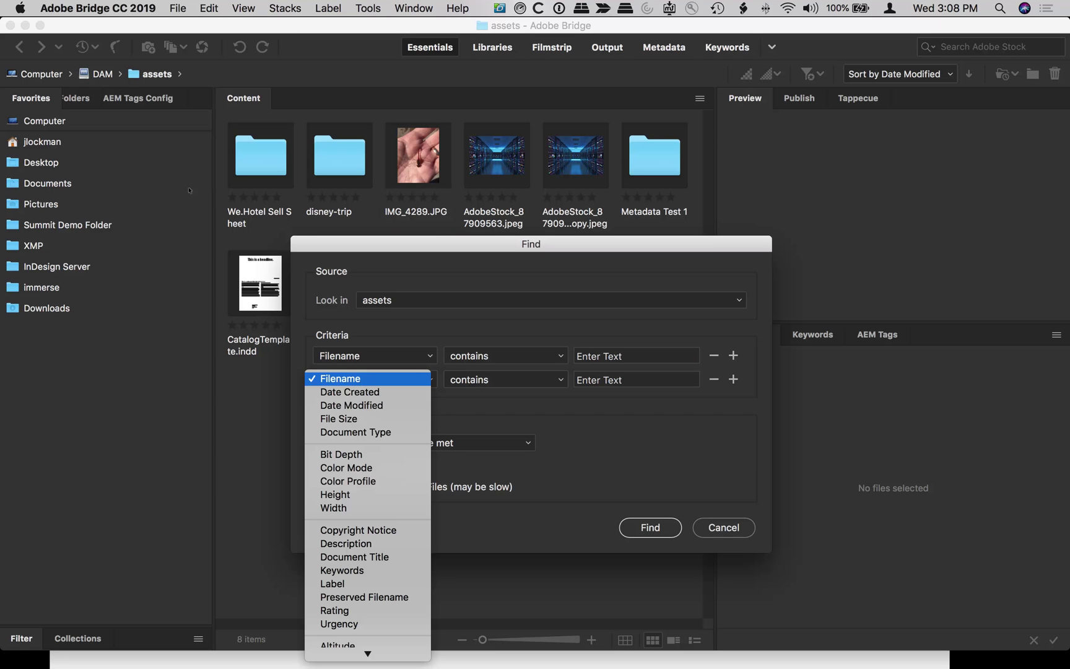
{"action": "left_click", "coordinate": [350, 392]}
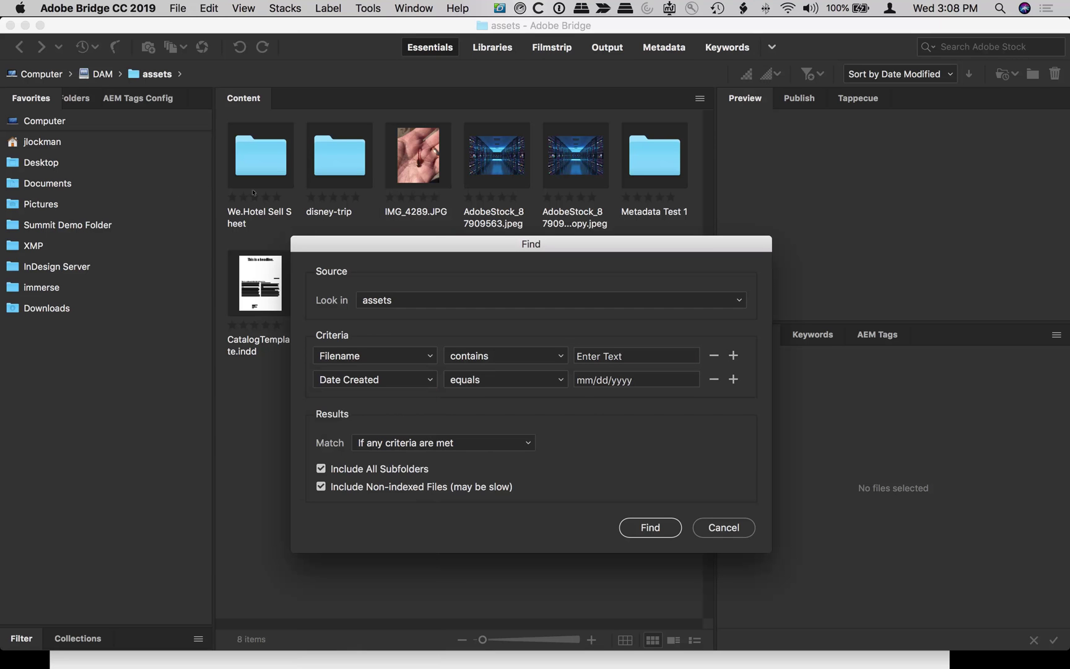
{"action": "left_click", "coordinate": [504, 379]}
{"action": "left_click", "coordinate": [327, 230]}
{"action": "left_click", "coordinate": [713, 379]}
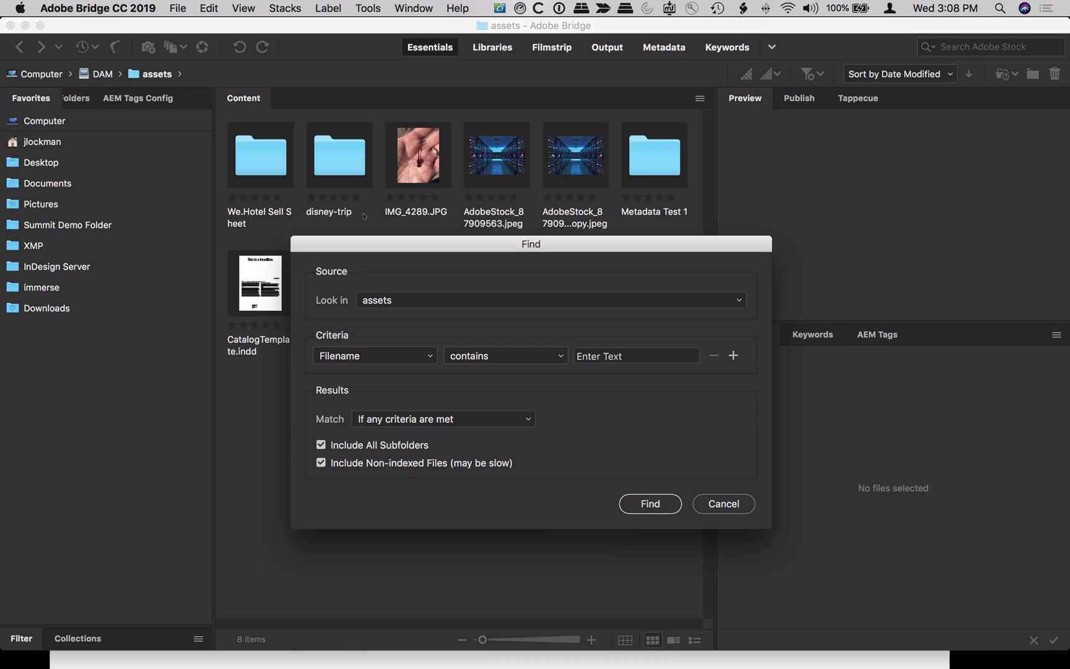
Find filenames containing the person's first name, matching if any criteria are met, with non-indexed files excluded
{"action": "left_click", "coordinate": [622, 355]}
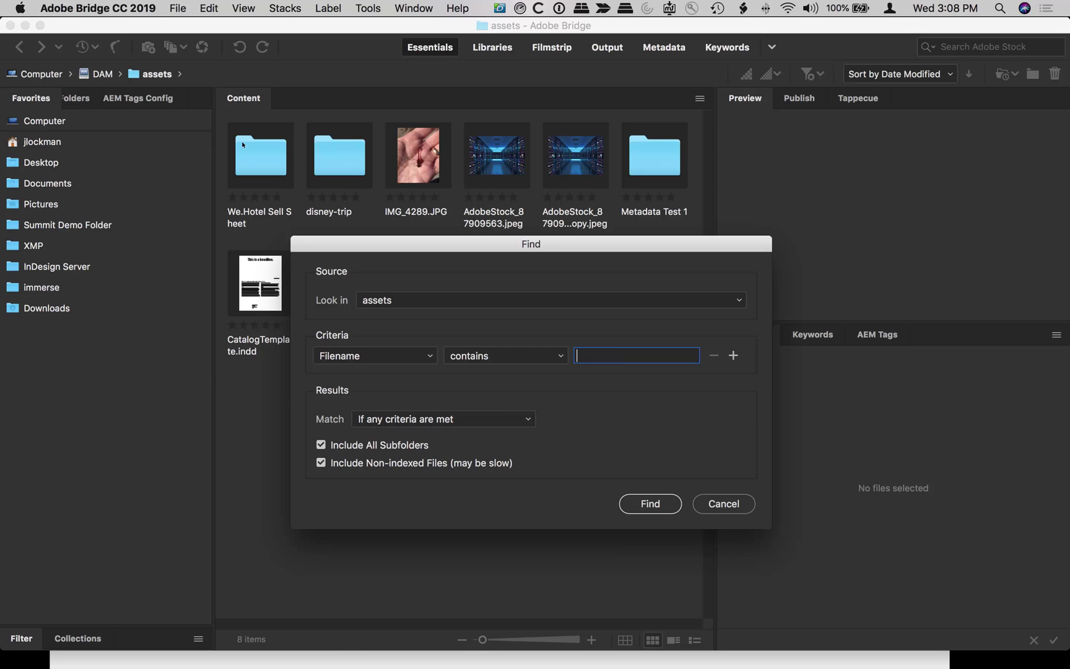
{"action": "type", "text": "james"}
{"action": "left_click", "coordinate": [401, 419]}
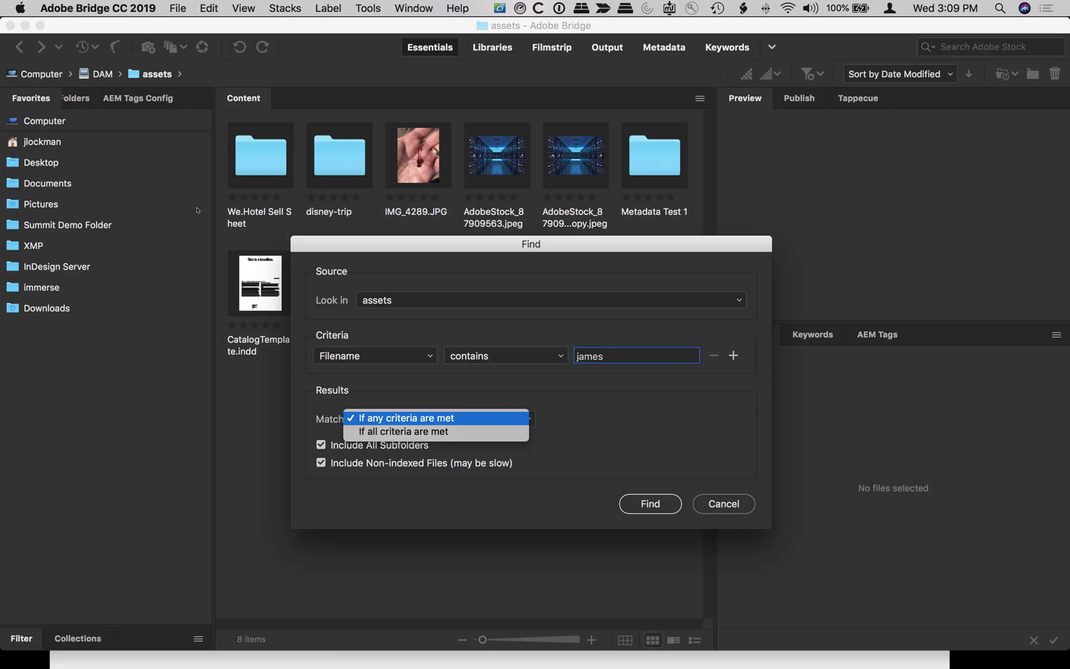
{"action": "key", "text": "Up"}
{"action": "key", "text": "Down"}
{"action": "key", "text": "Up"}
{"action": "key", "text": "Return"}
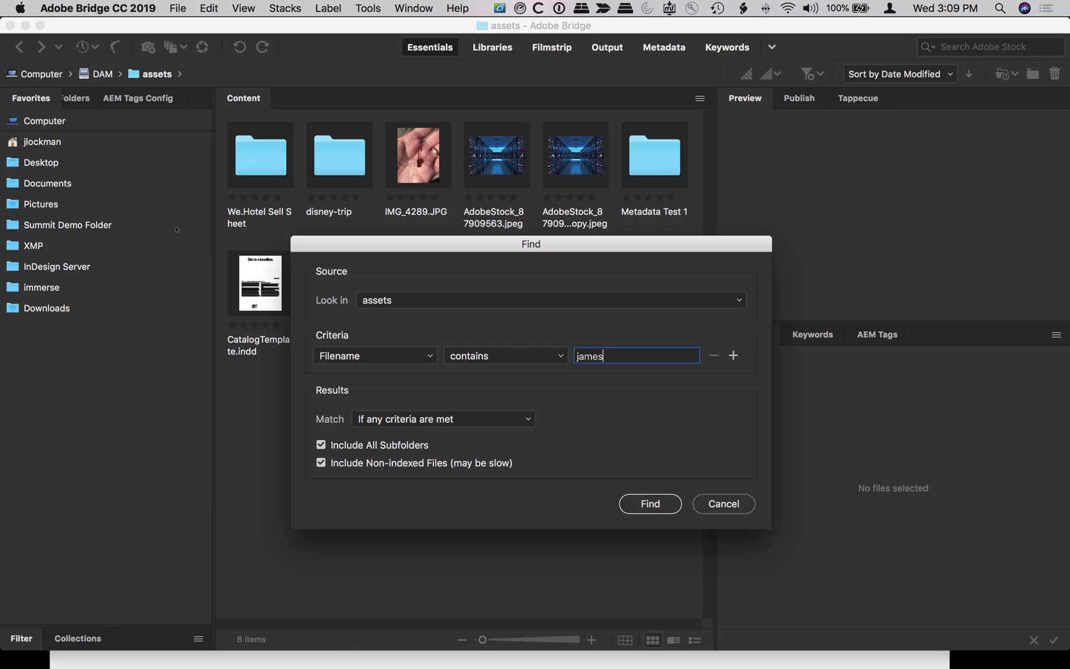
{"action": "left_click", "coordinate": [320, 462]}
{"action": "key", "text": "Return"}
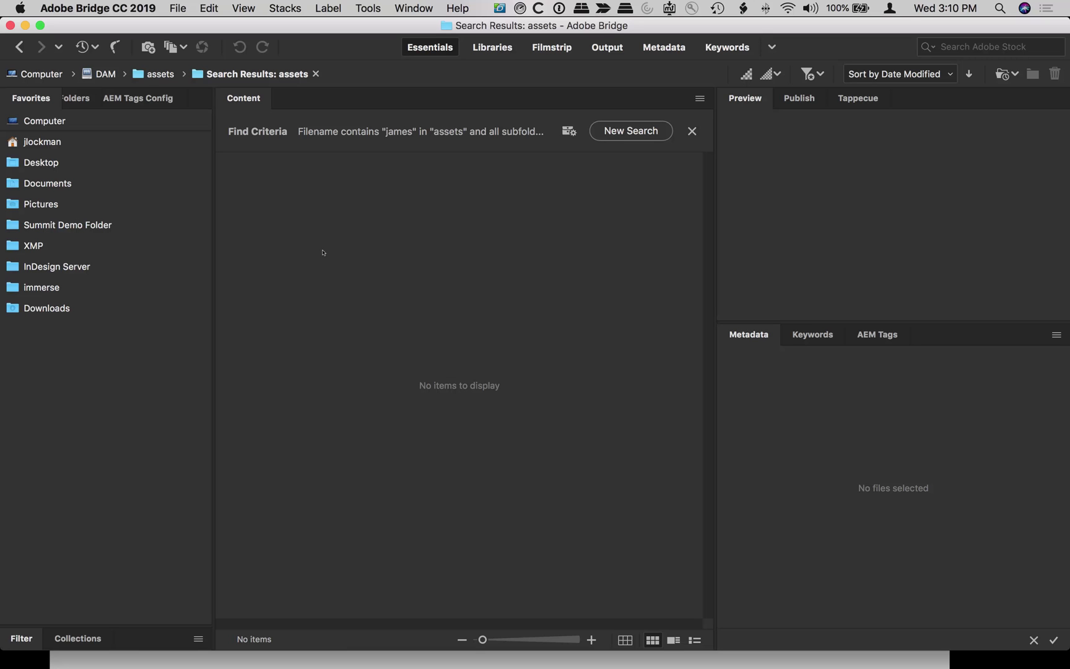
Run a new search with the same filename criterion, this time including non-indexed files
{"action": "left_click", "coordinate": [631, 130]}
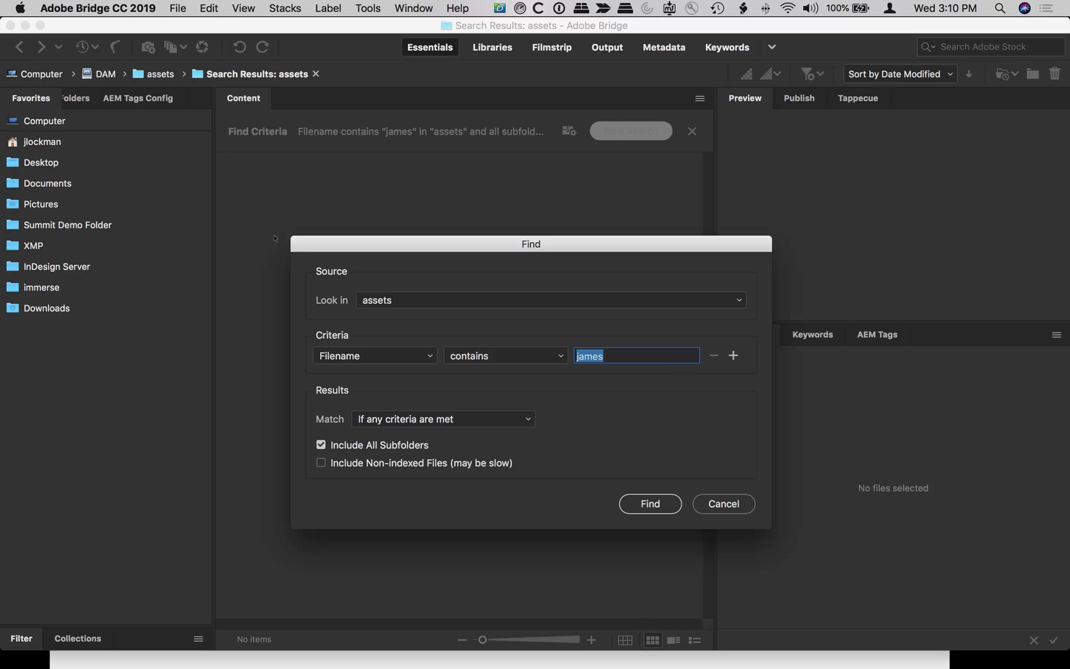
{"action": "left_click", "coordinate": [440, 464]}
{"action": "key", "text": "Return"}
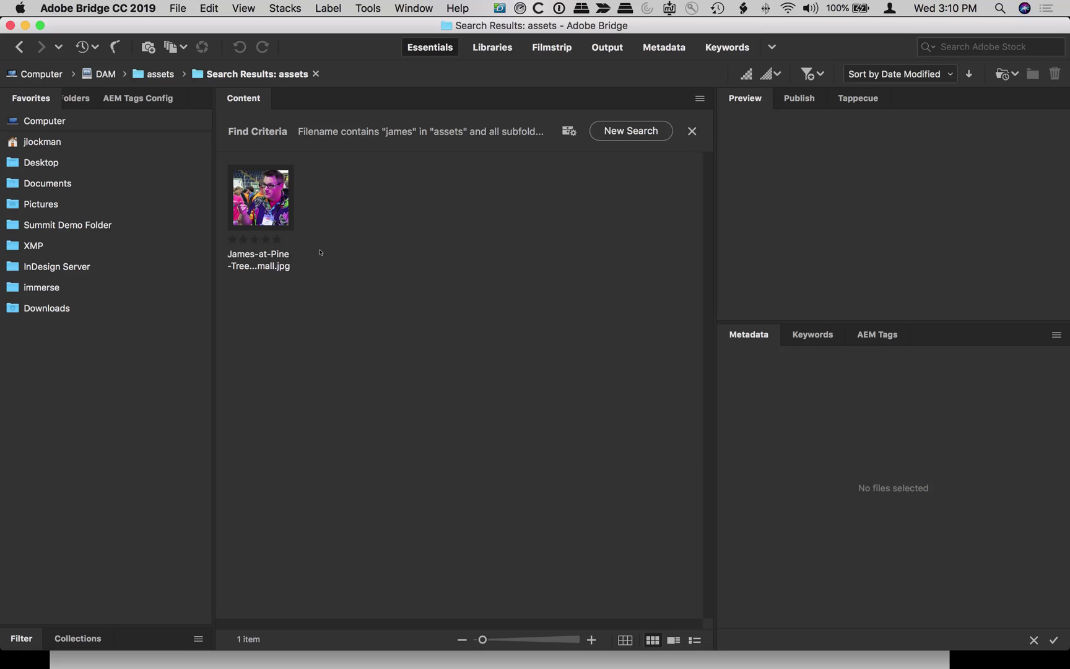
Select the found JPEG, review its metadata fields and show its keywords
{"action": "left_click", "coordinate": [262, 200]}
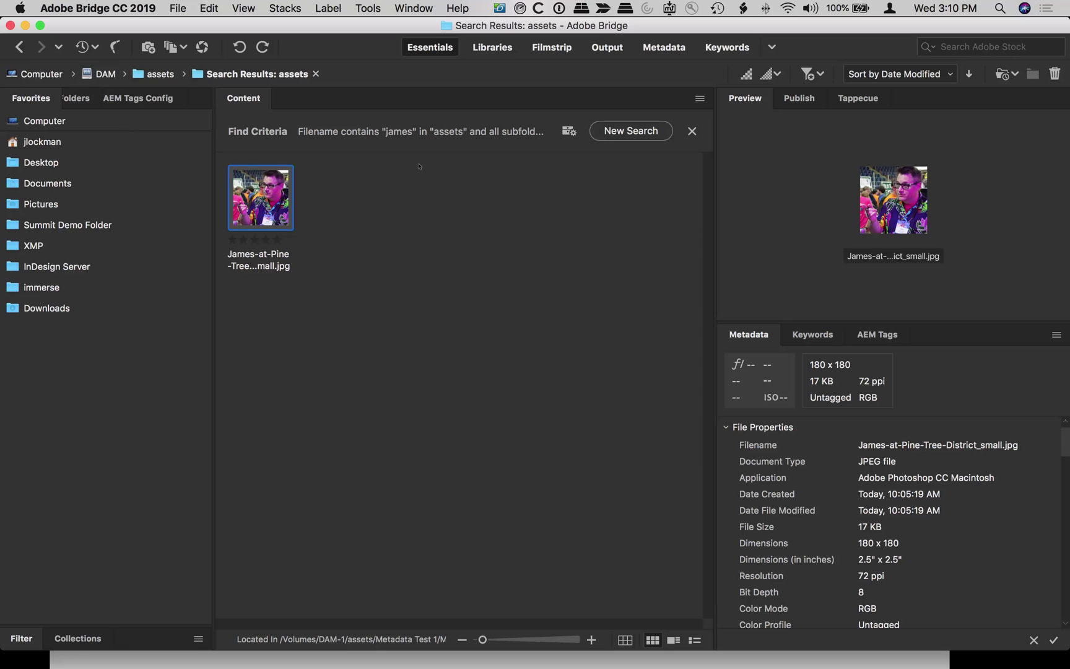
{"action": "scroll", "coordinate": [891, 521], "scroll_direction": "down", "scroll_amount": 3}
{"action": "scroll", "coordinate": [892, 522], "scroll_direction": "down", "scroll_amount": 15}
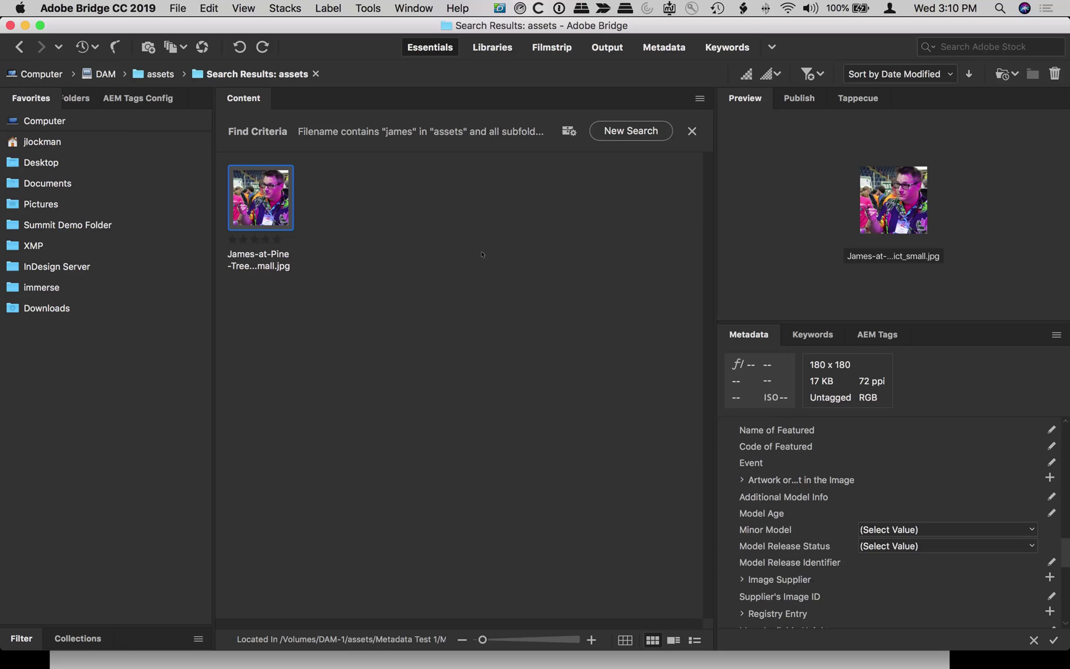
{"action": "scroll", "coordinate": [892, 521], "scroll_direction": "up", "scroll_amount": 10}
{"action": "scroll", "coordinate": [962, 504], "scroll_direction": "up", "scroll_amount": 10}
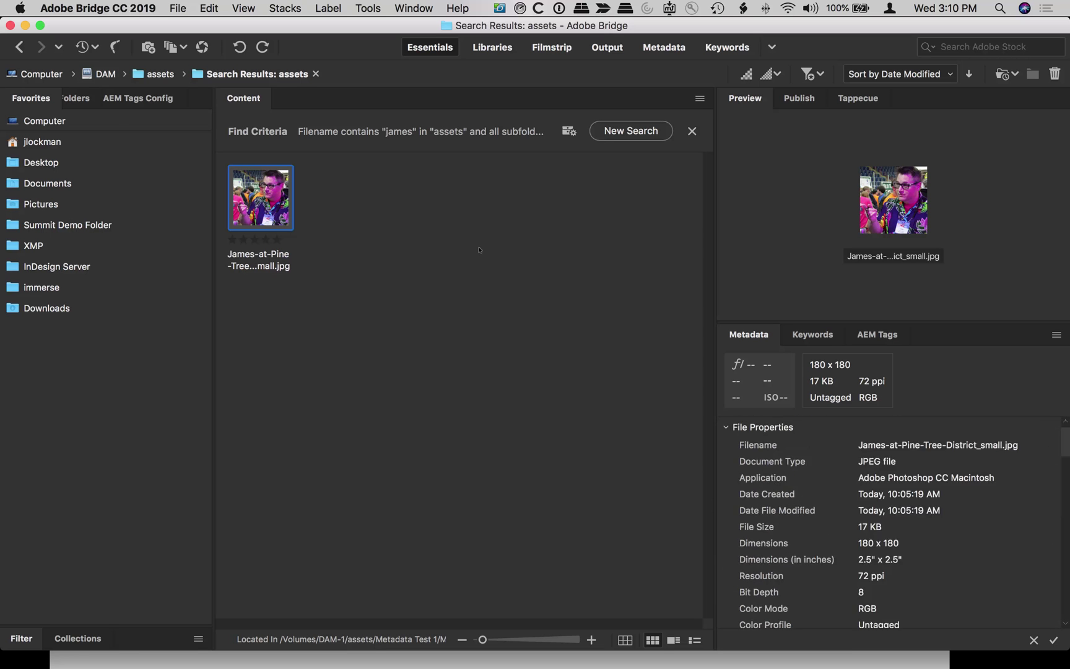
{"action": "left_click", "coordinate": [812, 335]}
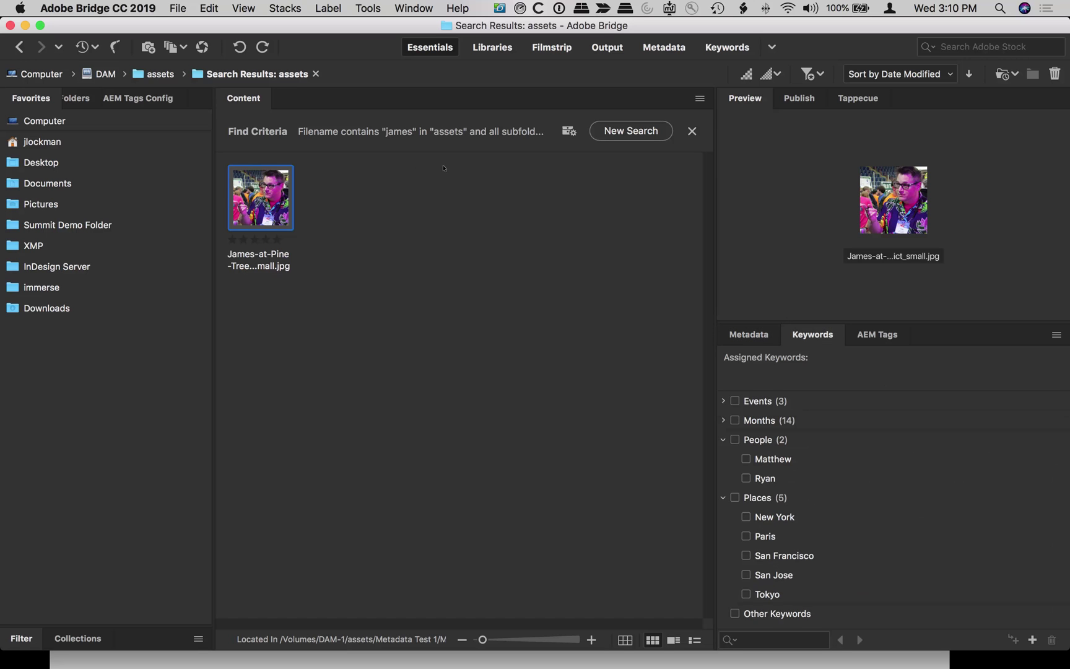
Browse the AEM tag hierarchy, assign the person's tag under People to the selected JPEG, and deselect the file
{"action": "left_click", "coordinate": [876, 334]}
{"action": "scroll", "coordinate": [891, 507], "scroll_direction": "down", "scroll_amount": 15}
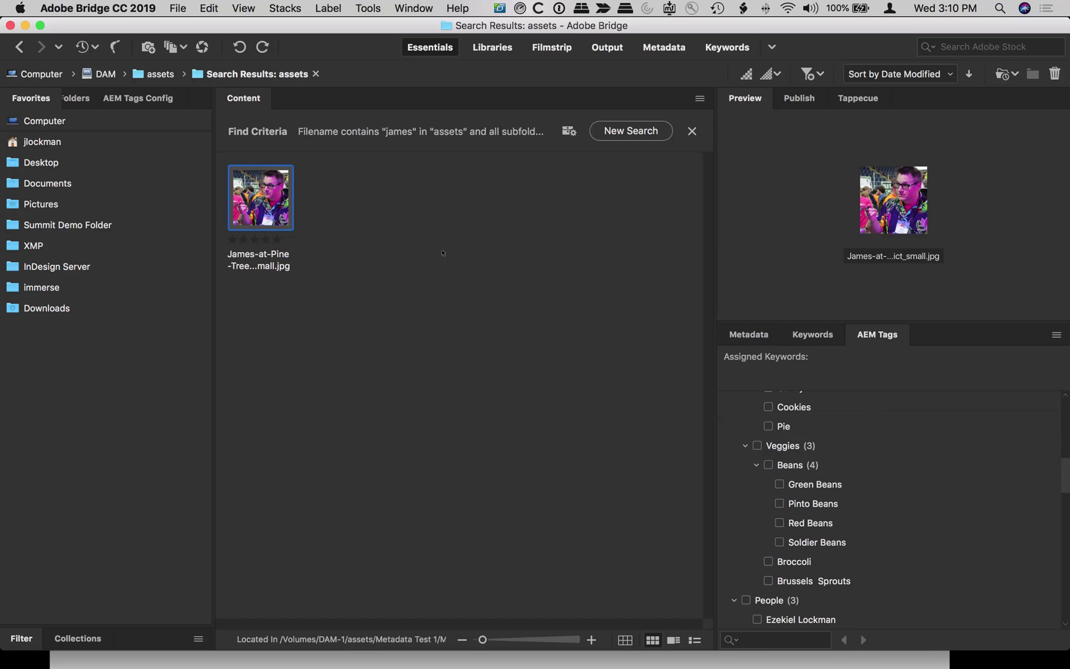
{"action": "scroll", "coordinate": [892, 507], "scroll_direction": "up", "scroll_amount": 1}
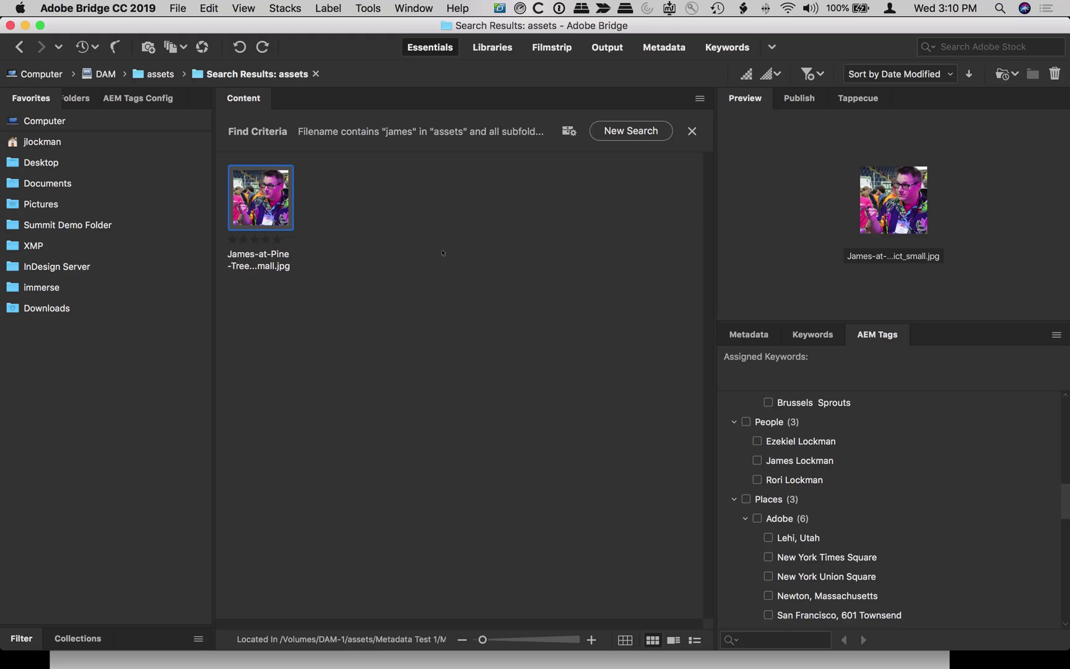
{"action": "scroll", "coordinate": [892, 508], "scroll_direction": "up", "scroll_amount": 8}
{"action": "scroll", "coordinate": [891, 507], "scroll_direction": "down", "scroll_amount": 5}
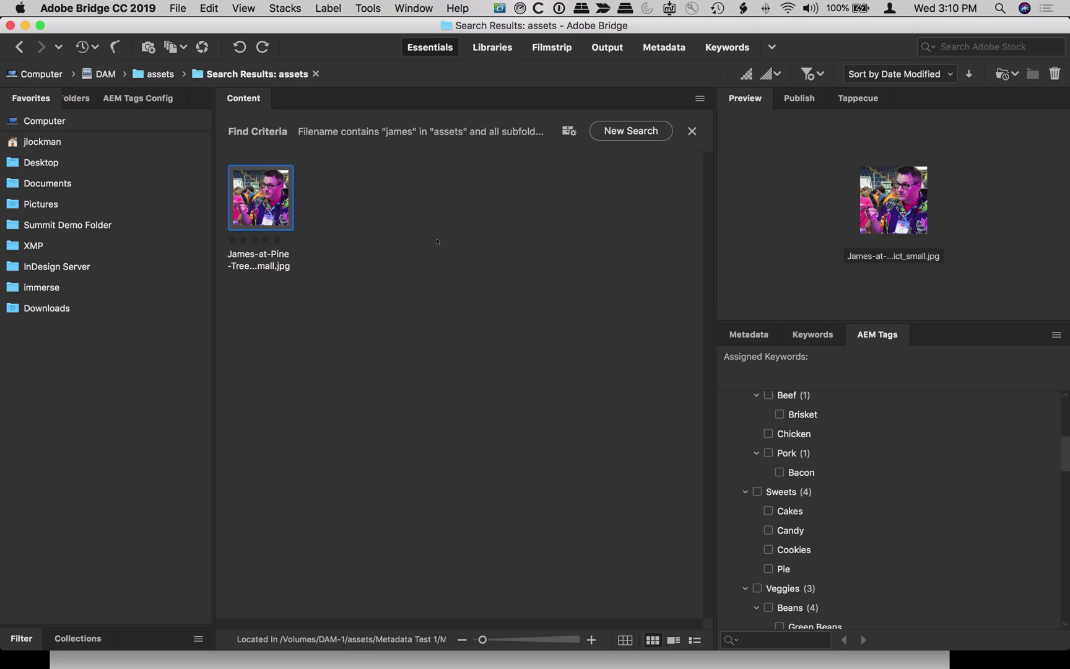
{"action": "scroll", "coordinate": [891, 508], "scroll_direction": "up", "scroll_amount": 10}
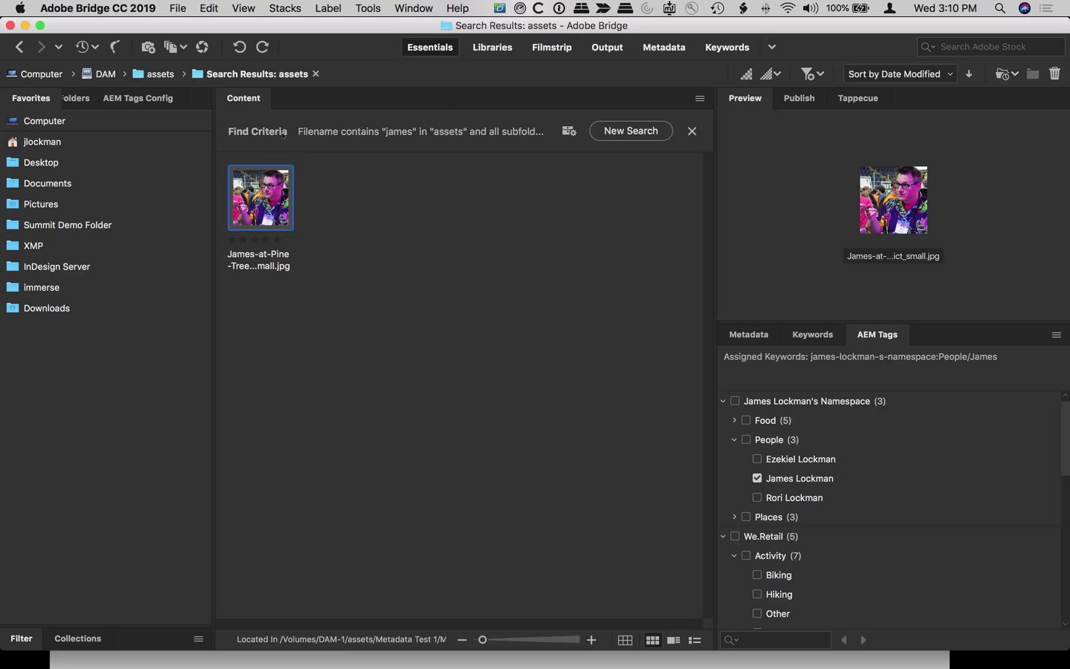
{"action": "left_click", "coordinate": [233, 128]}
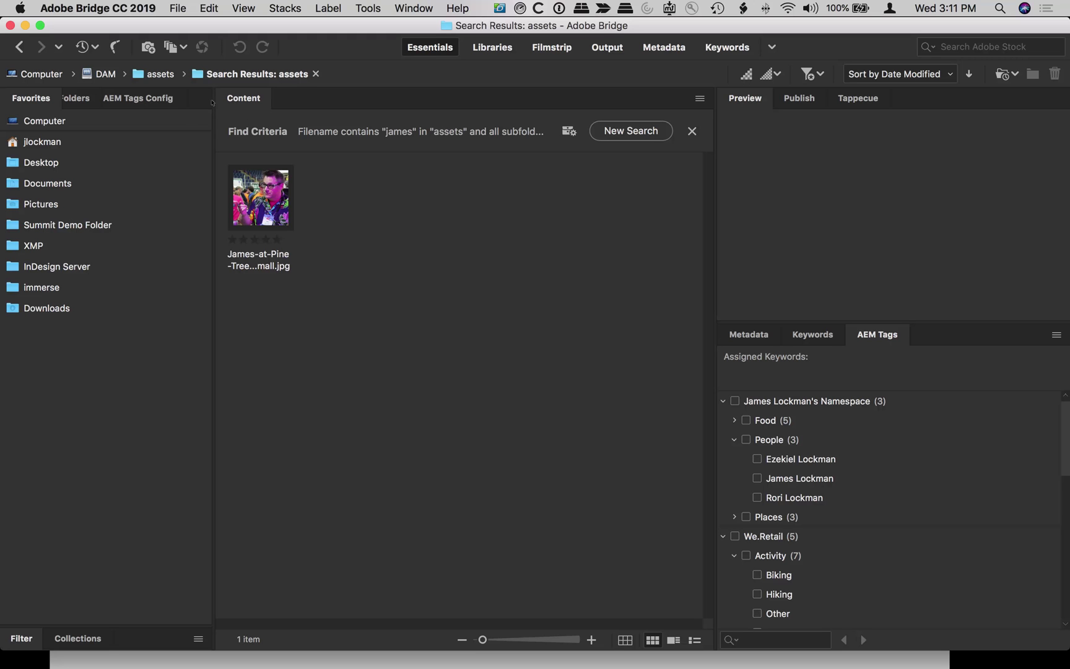
Start another Find in the assets folder with an All Metadata criterion containing the person's first name
{"action": "key", "text": "super+f"}
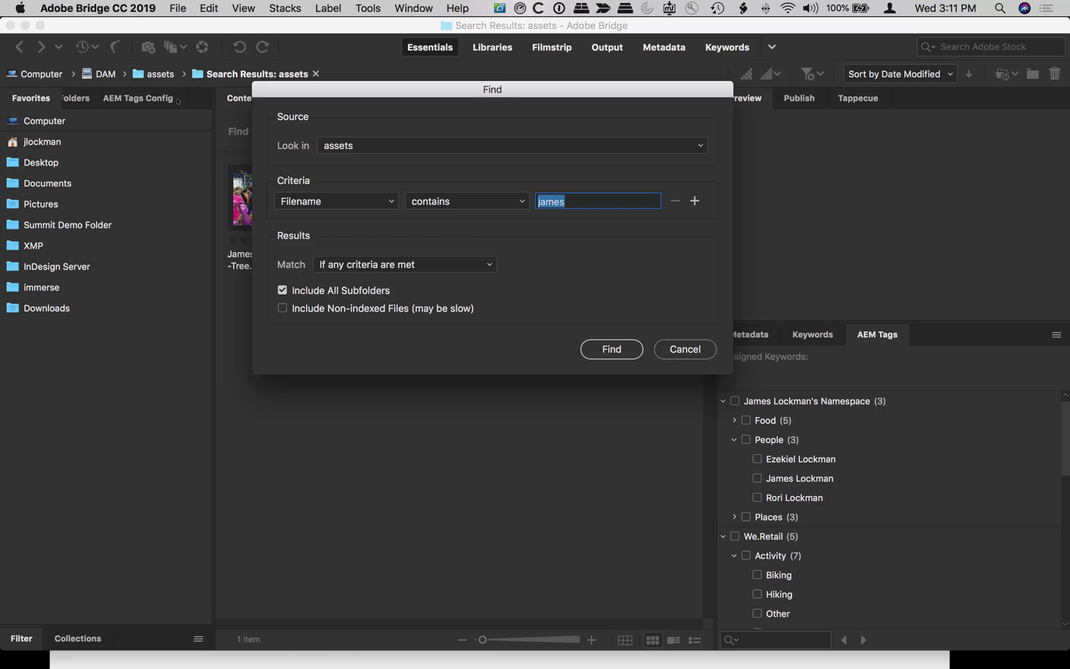
{"action": "left_click", "coordinate": [334, 202]}
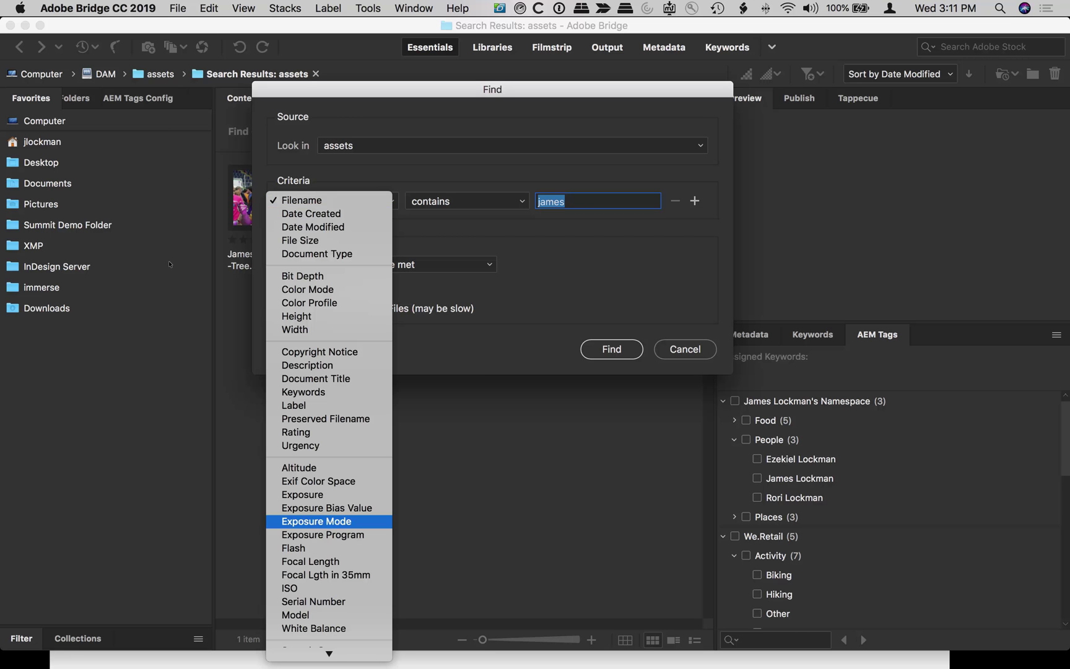
{"action": "left_click", "coordinate": [329, 651]}
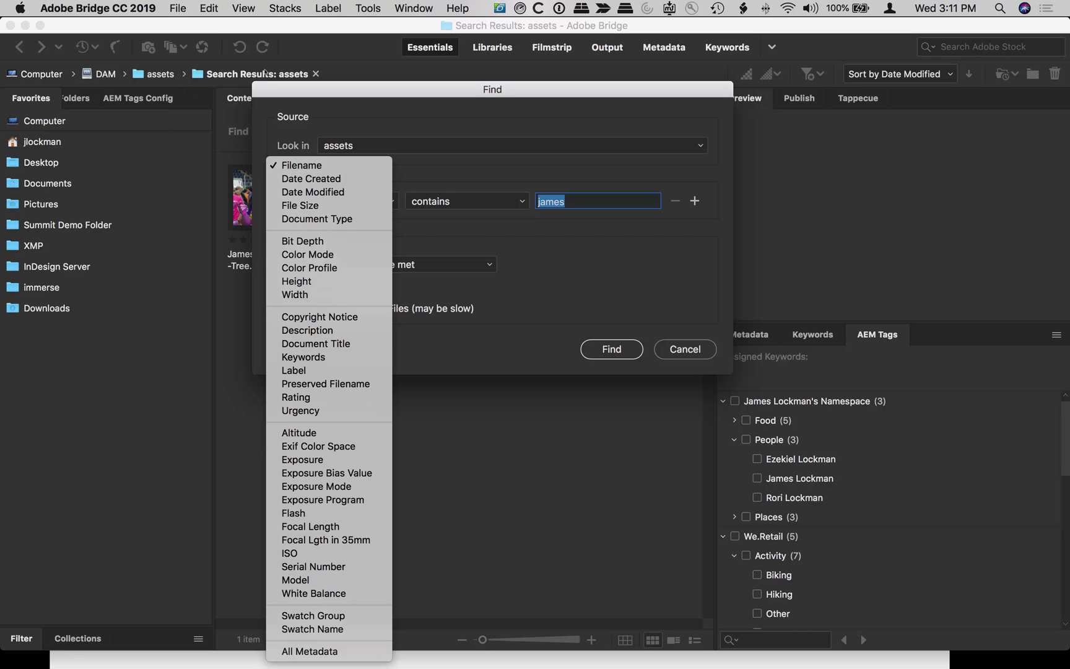
{"action": "key", "text": "Tab"}
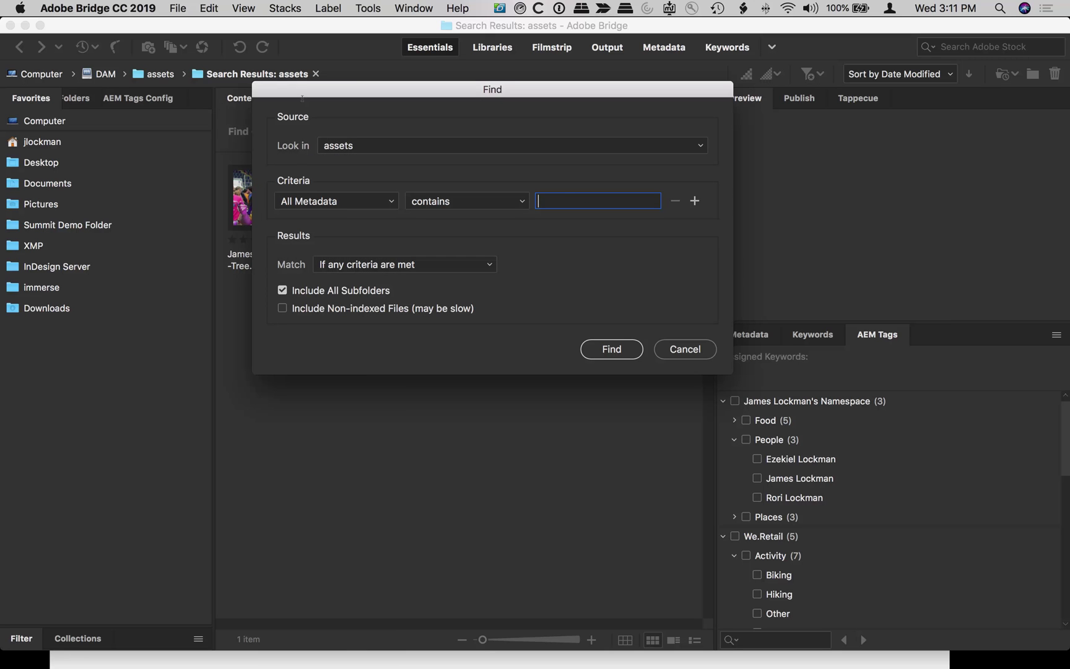
{"action": "type", "text": "james"}
Add a second criterion for filenames containing the same first name and run the search, matching if any criteria are met
{"action": "left_click", "coordinate": [694, 201]}
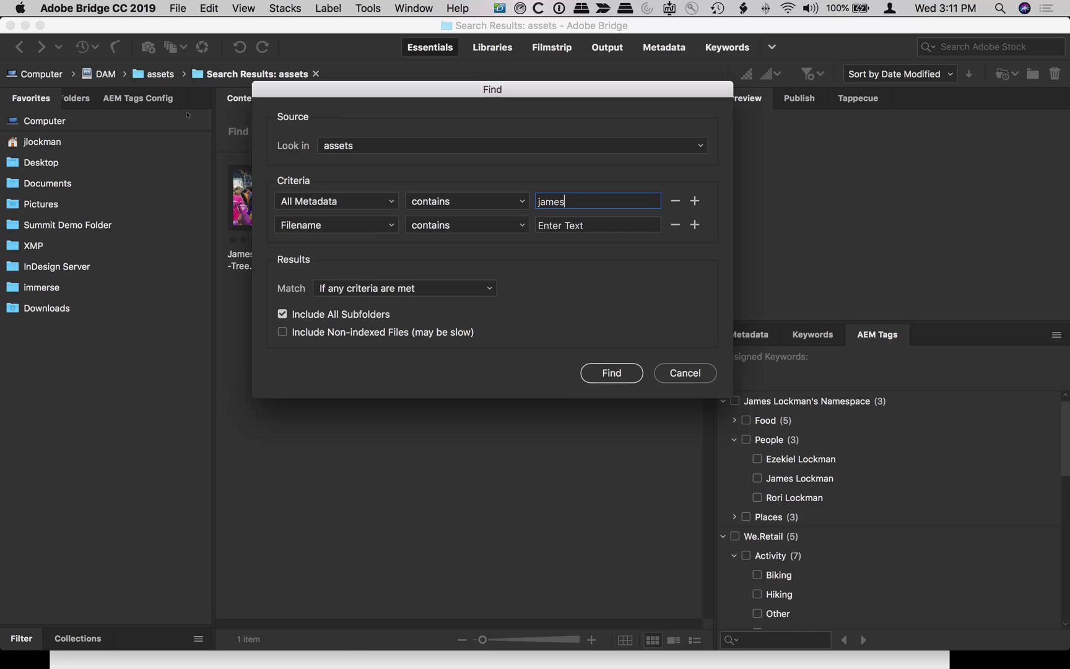
{"action": "key", "text": "Tab"}
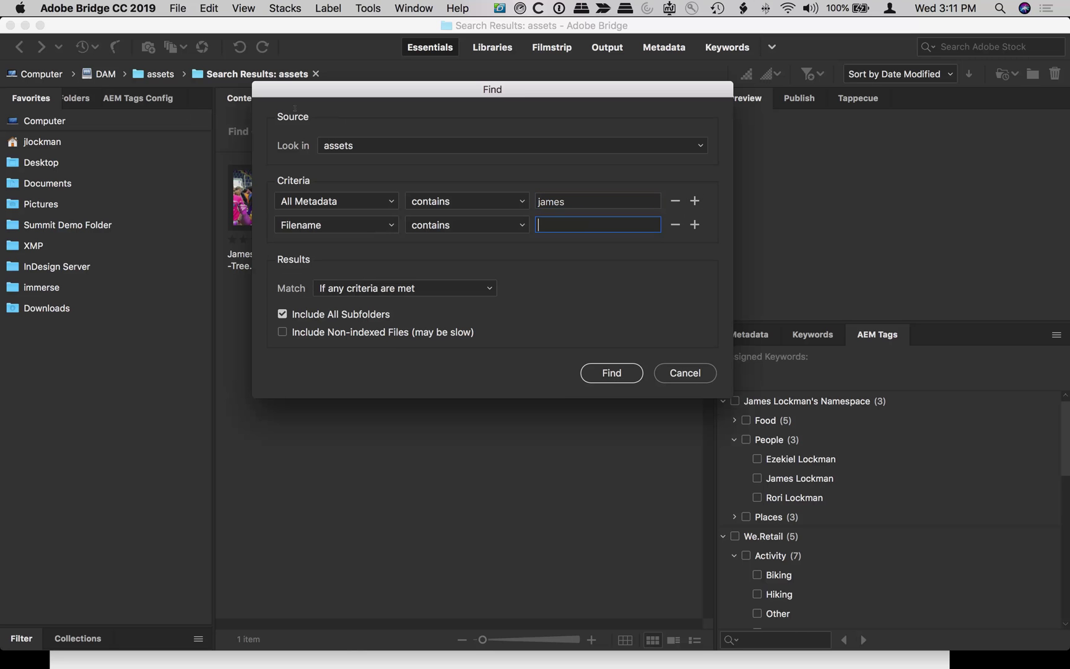
{"action": "type", "text": "james"}
{"action": "key", "text": "Return"}
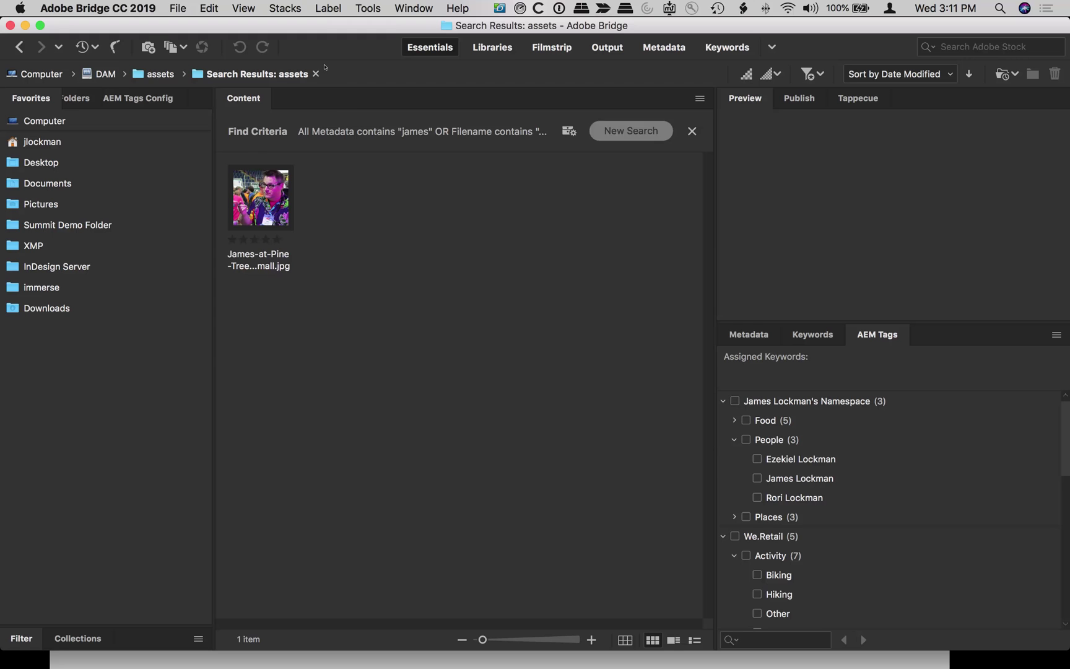
Rerun the metadata and filename search with non-indexed files included, and repeat it with them excluded
{"action": "left_click", "coordinate": [631, 130]}
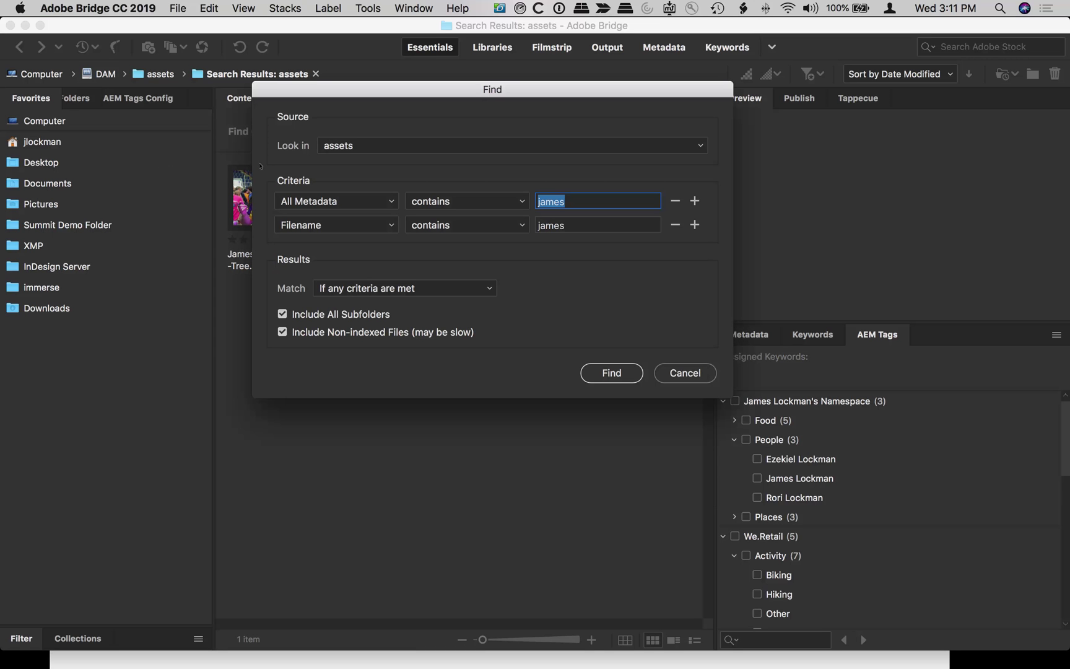
{"action": "key", "text": "Return"}
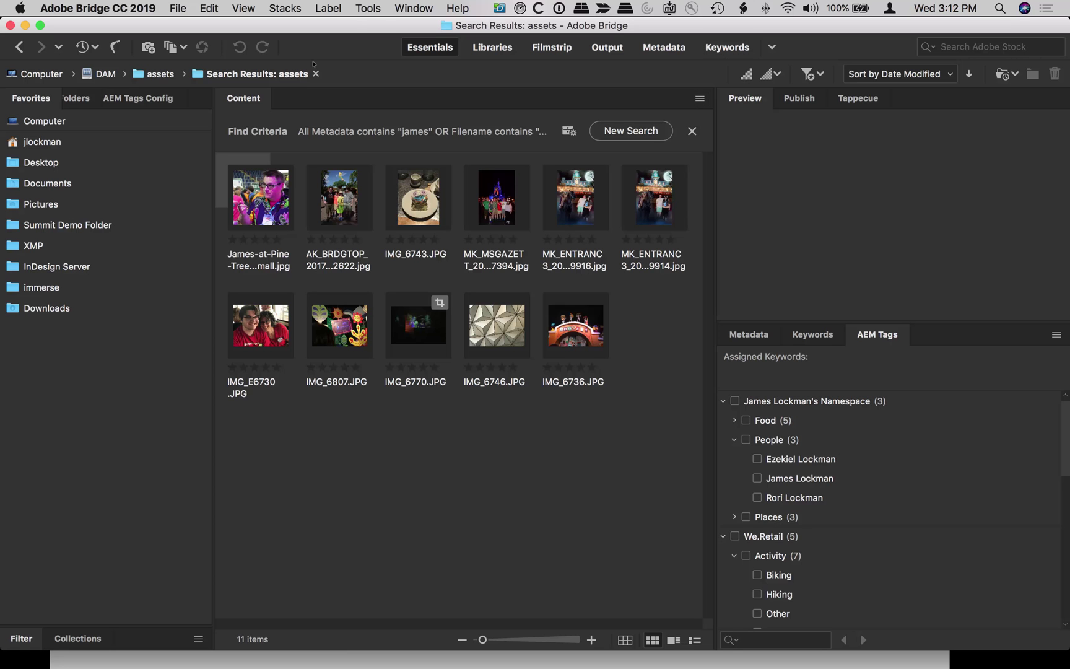
{"action": "left_click", "coordinate": [630, 131]}
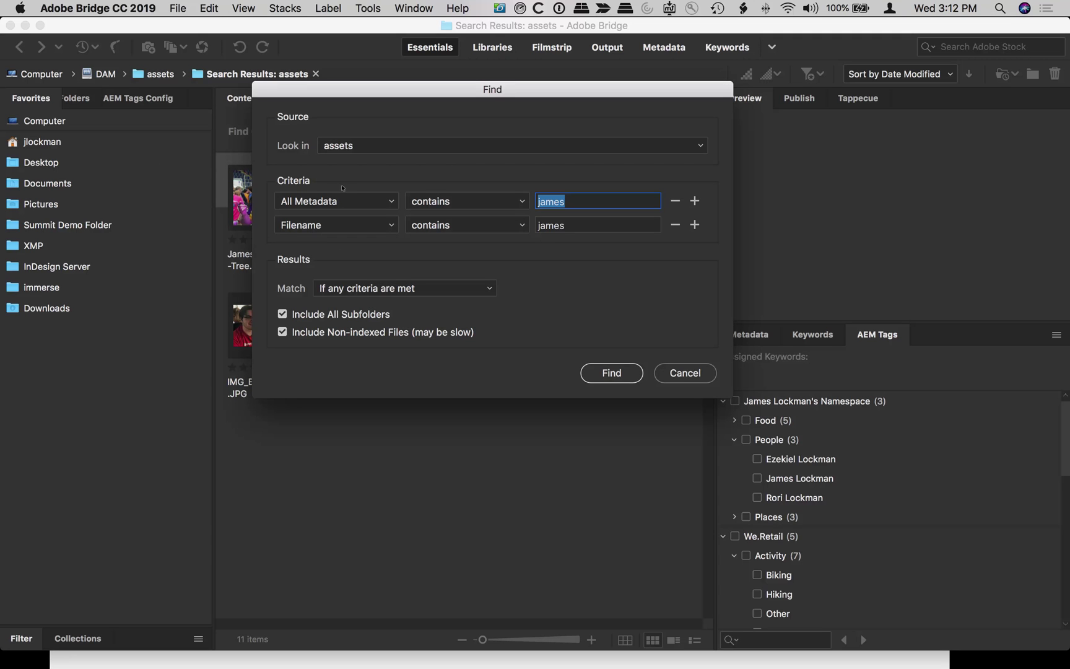
{"action": "left_click", "coordinate": [282, 332]}
{"action": "key", "text": "Return"}
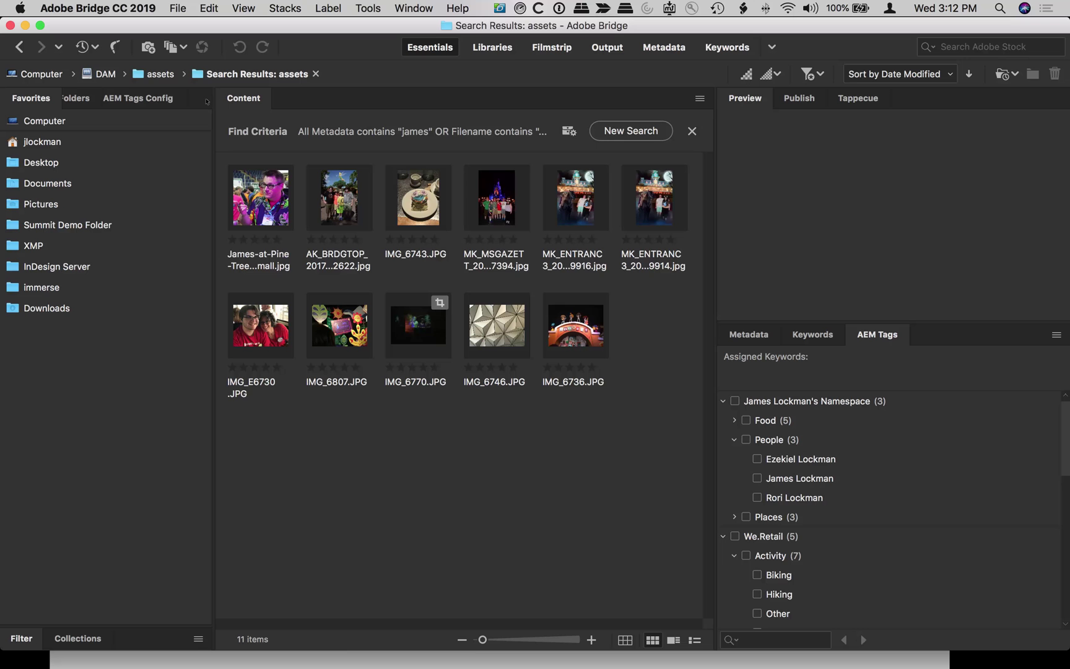
Close the search results and return to the assets folder
{"action": "left_click", "coordinate": [367, 7]}
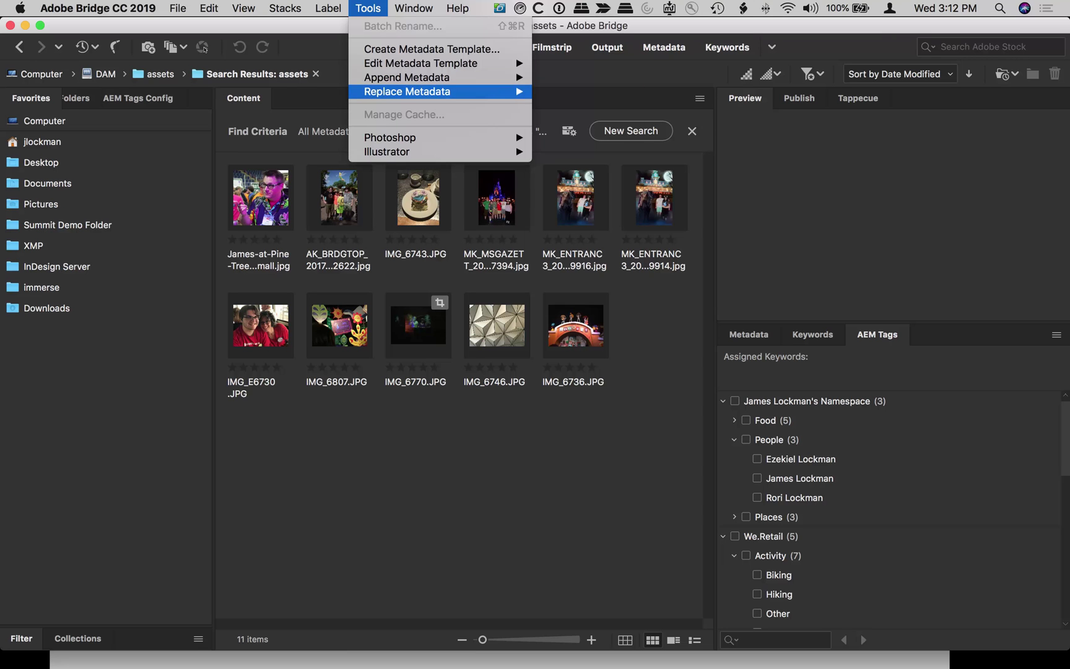
{"action": "left_click", "coordinate": [157, 41]}
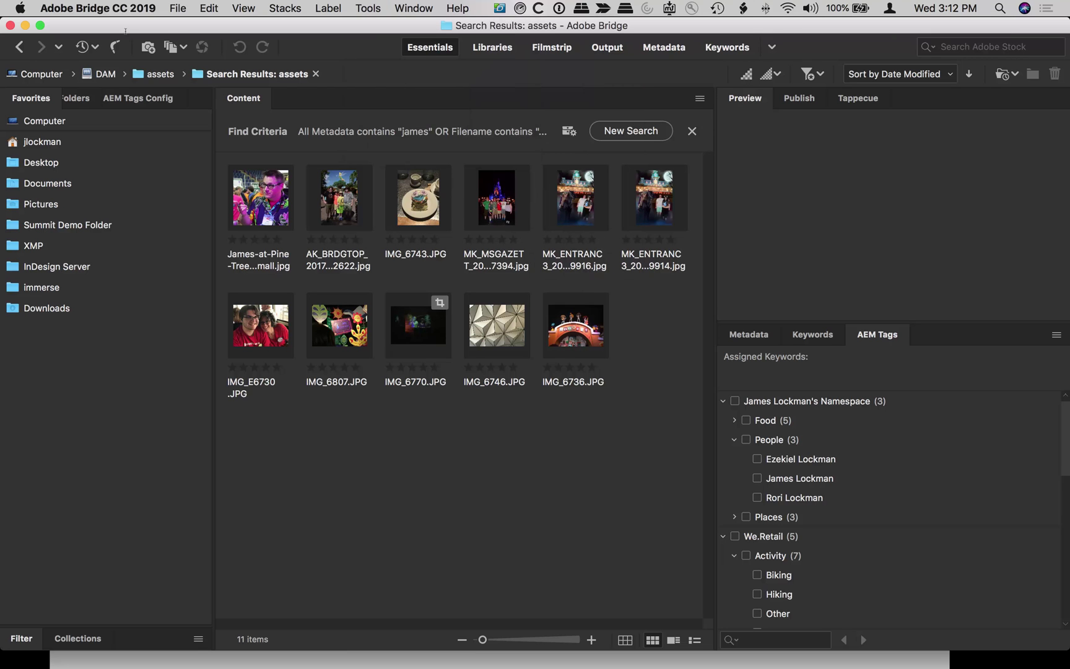
{"action": "key", "text": "slash"}
{"action": "key", "text": "Escape"}
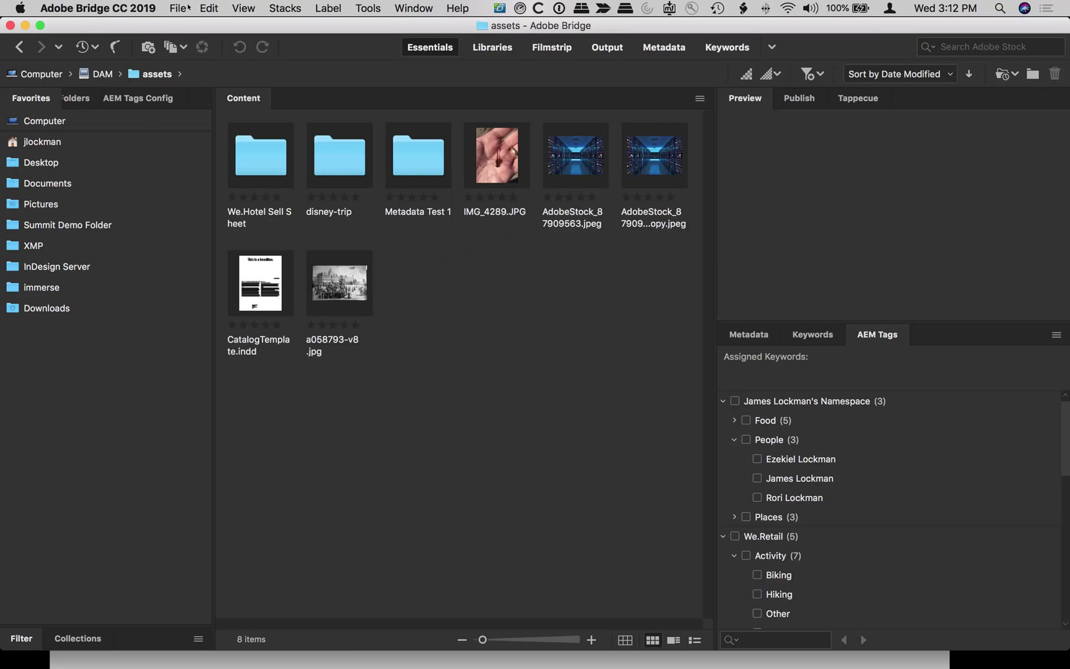
Start Manage Cache and choose to clean up the cache by purging it for a specific location
{"action": "key", "text": "ctrl+F2"}
{"action": "key", "text": "Down"}
{"action": "key", "text": "Down"}
{"action": "key", "text": "Down"}
{"action": "key", "text": "Down"}
{"action": "key", "text": "Down"}
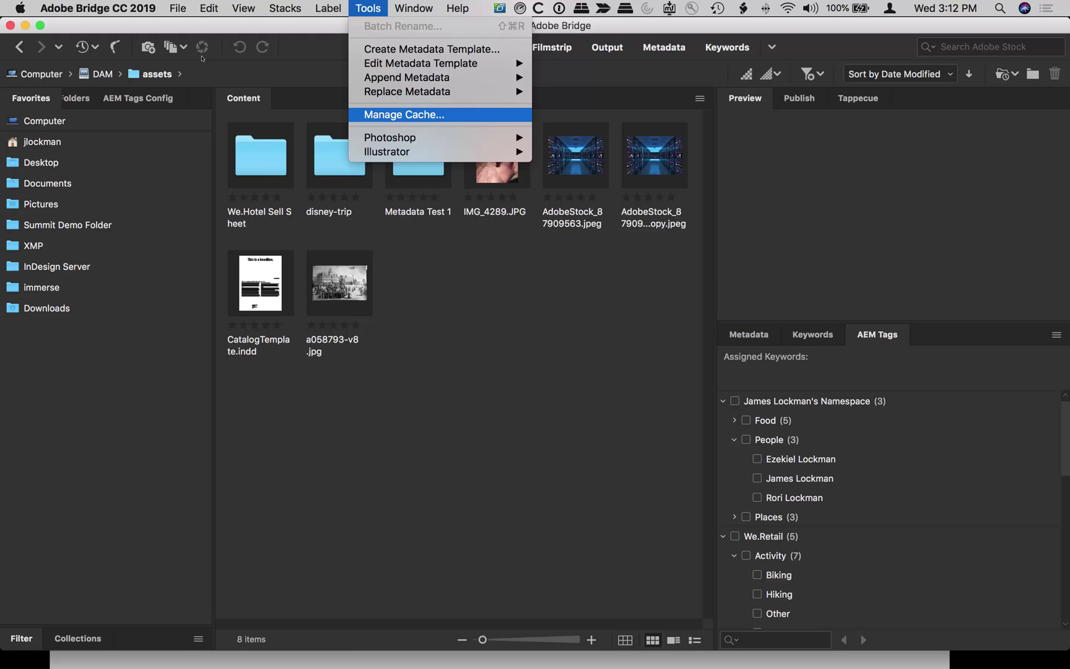
{"action": "key", "text": "Return"}
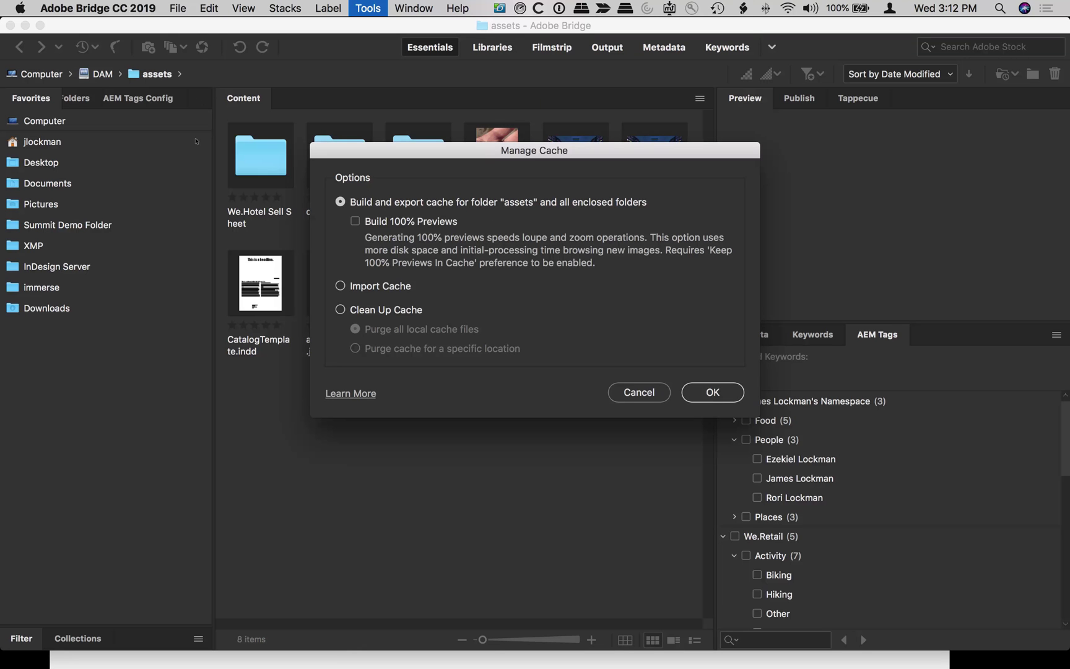
{"action": "key", "text": "Down"}
{"action": "key", "text": "Down"}
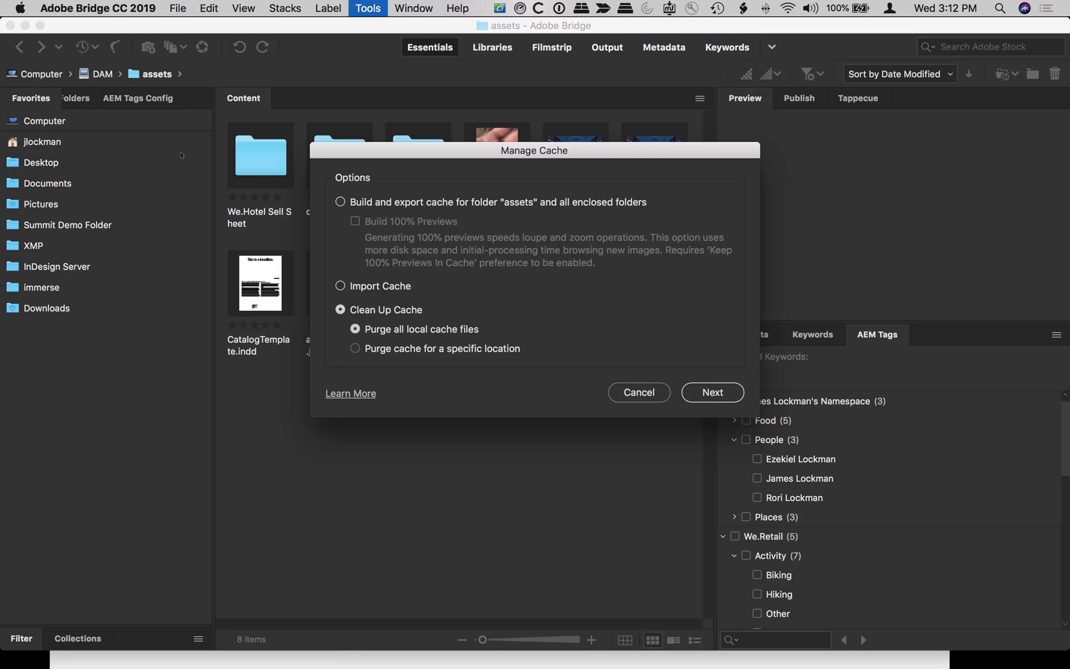
{"action": "key", "text": "Down"}
{"action": "key", "text": "Return"}
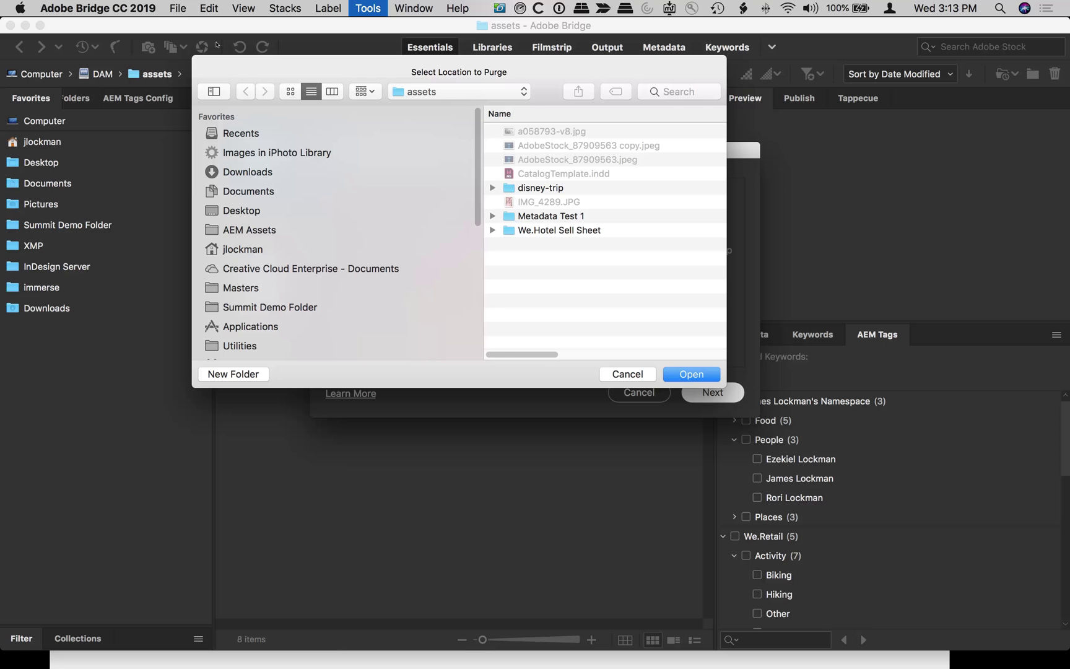
Choose the DAM volume as the location and purge its cached thumbnails, including subfolders
{"action": "key", "text": "space"}
{"action": "key", "text": "Down"}
{"action": "key", "text": "Return"}
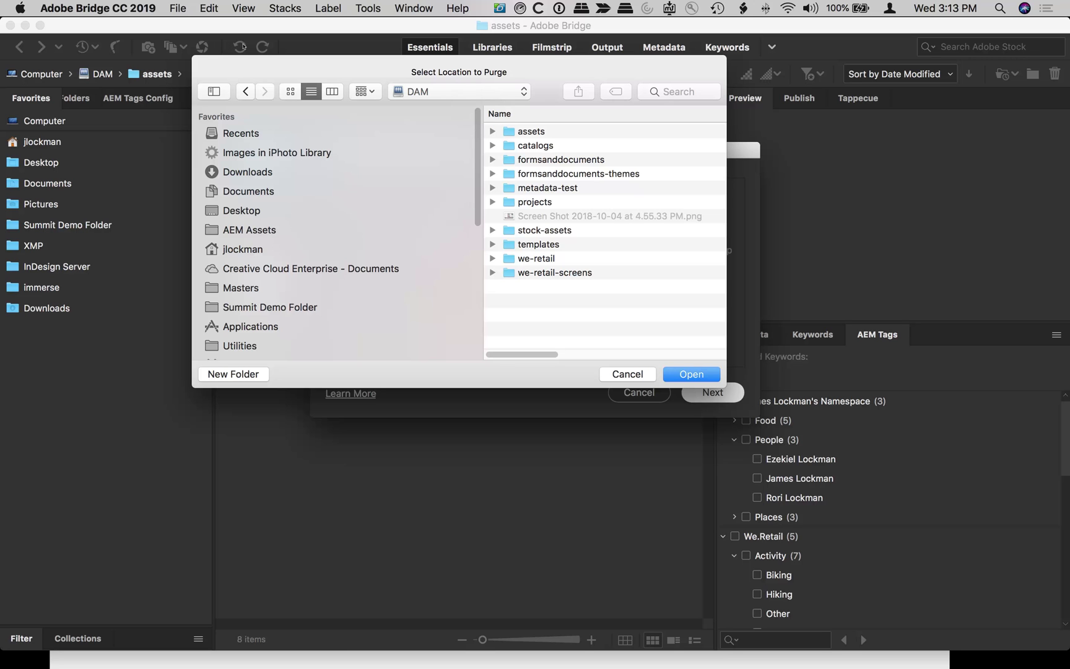
{"action": "key", "text": "Return"}
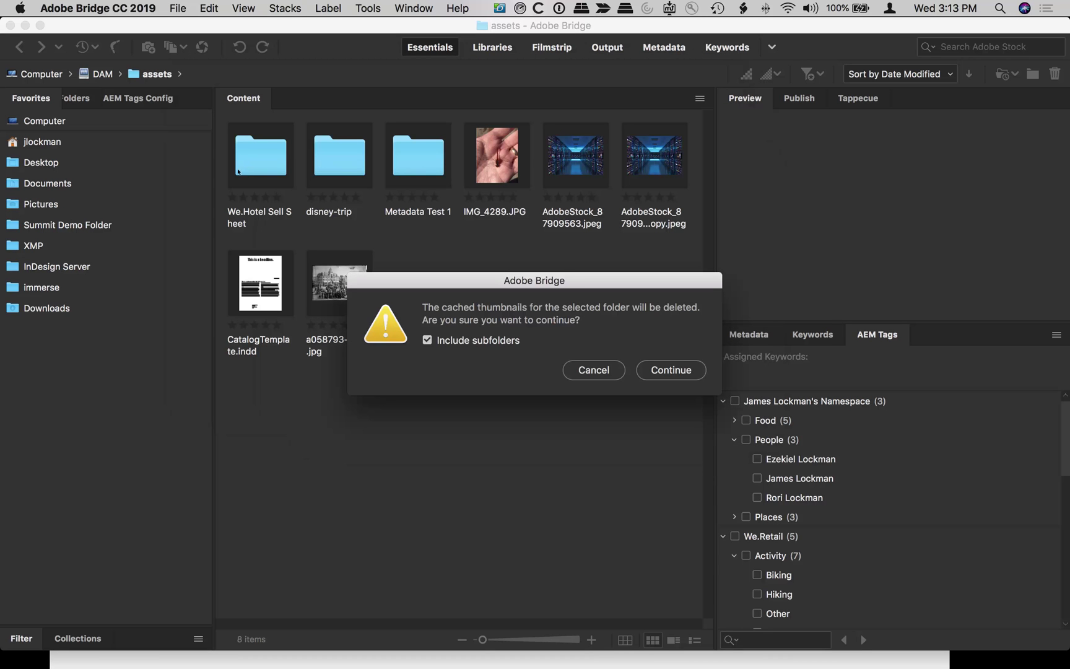
{"action": "key", "text": "Return"}
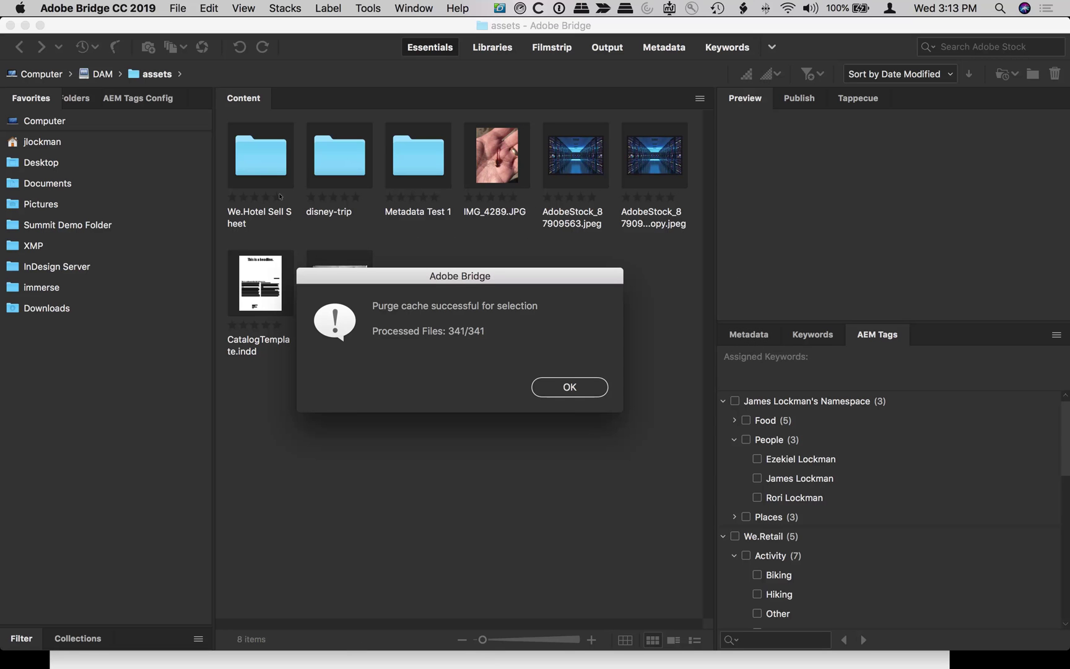
{"action": "key", "text": "Return"}
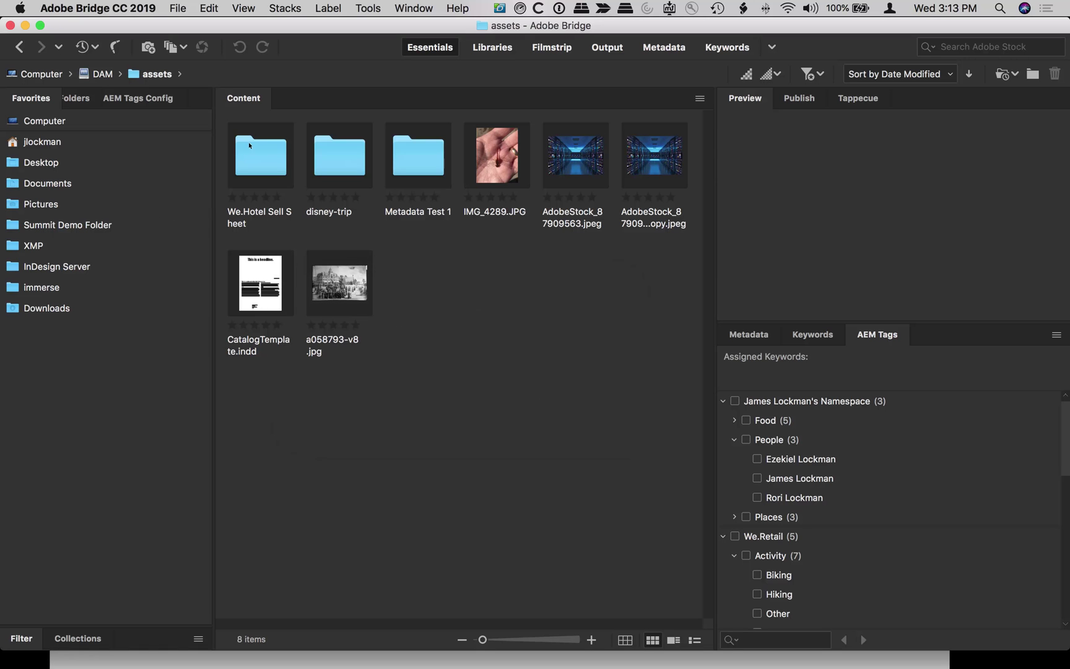